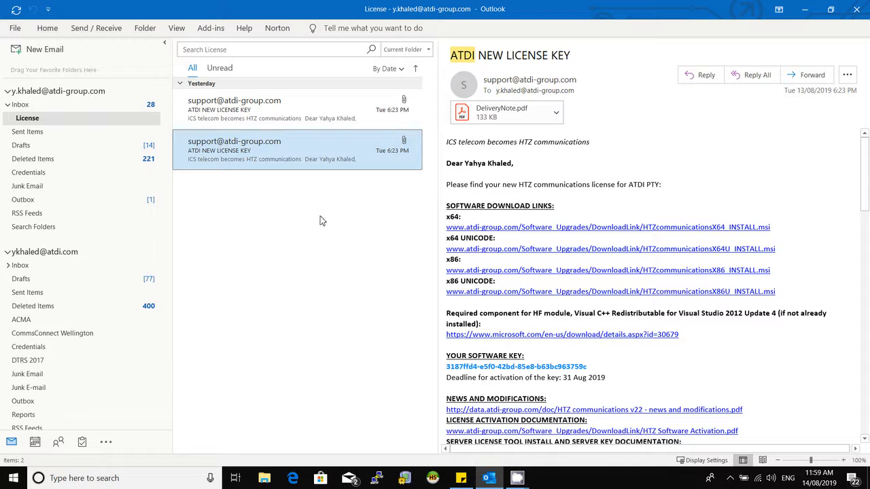
pyautogui.click(248, 49)
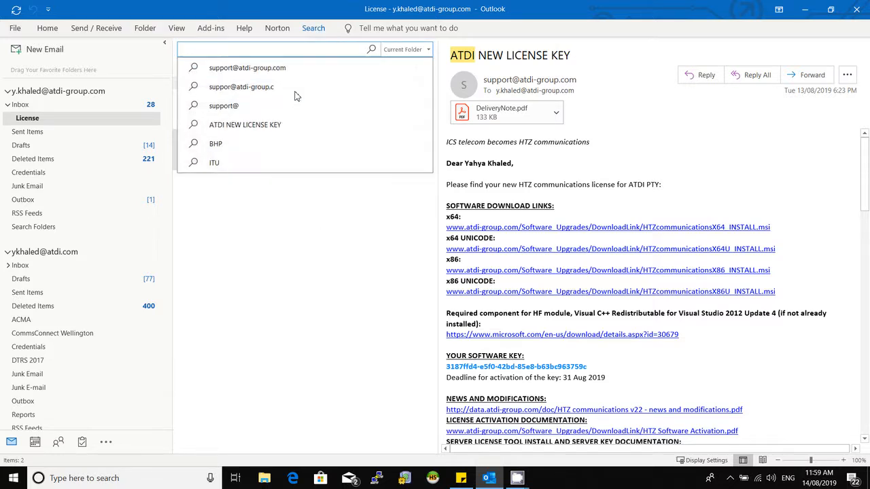
pyautogui.hotkey('ctrl', 'v')
pyautogui.press('BackSpace')
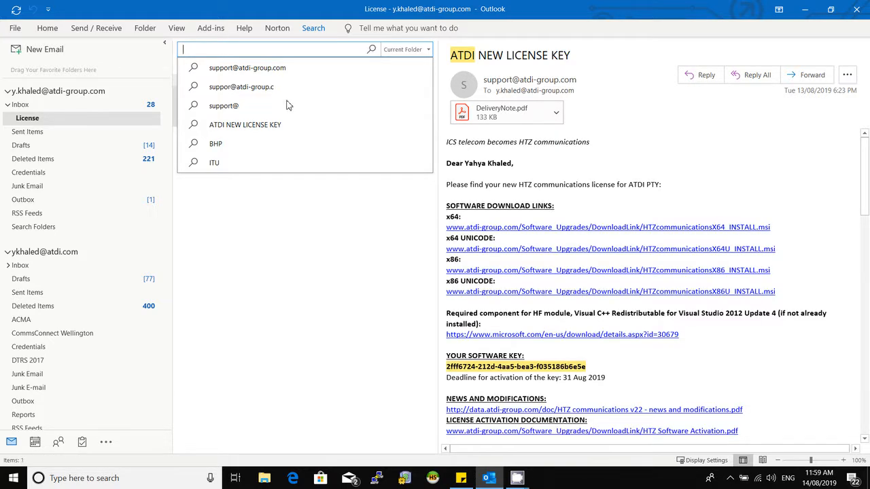
# Step: Compare the two ATDI NEW LICENSE KEY e-mails in the License folder, ending on the first one
pyautogui.click(283, 111)
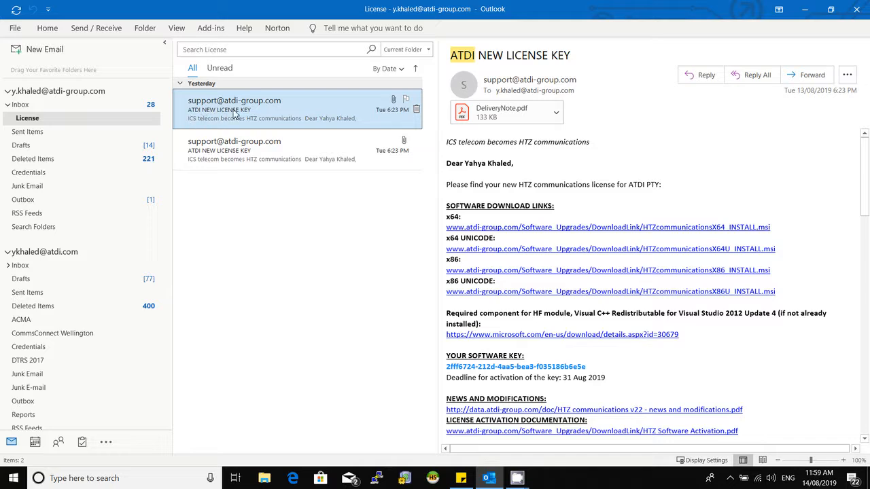
pyautogui.click(228, 134)
pyautogui.click(276, 149)
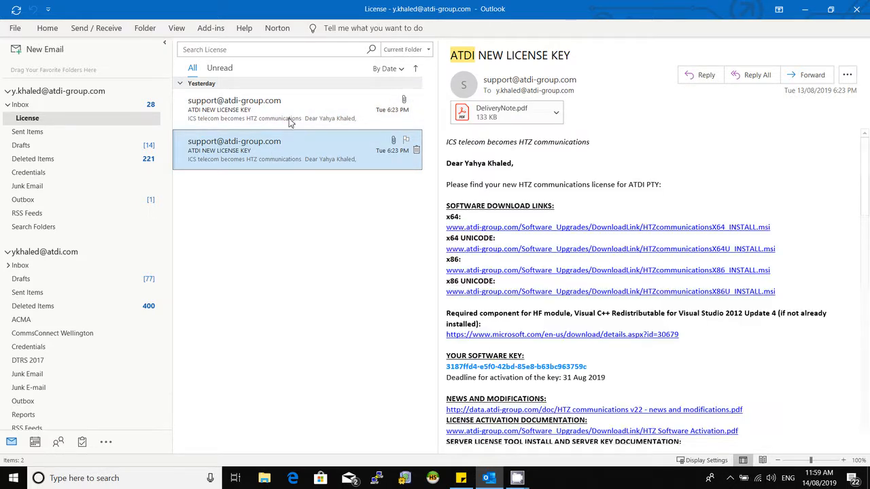
pyautogui.click(291, 122)
pyautogui.click(292, 148)
pyautogui.click(296, 120)
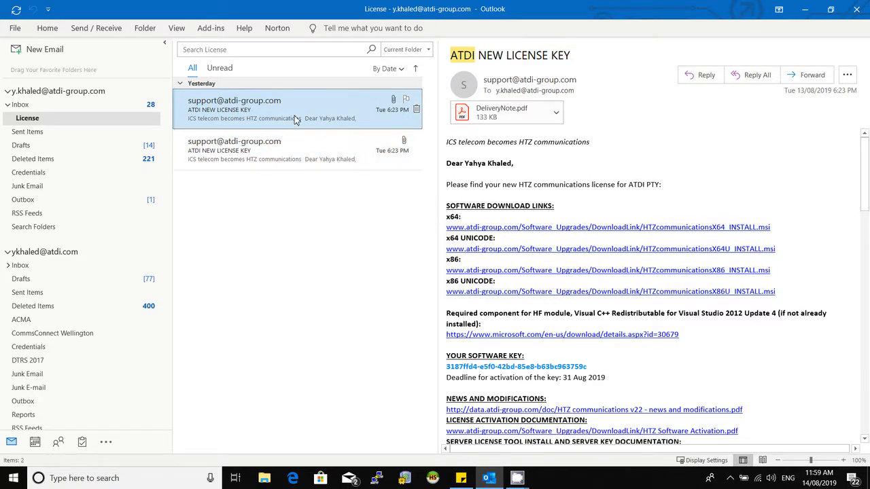
pyautogui.click(293, 151)
pyautogui.click(288, 128)
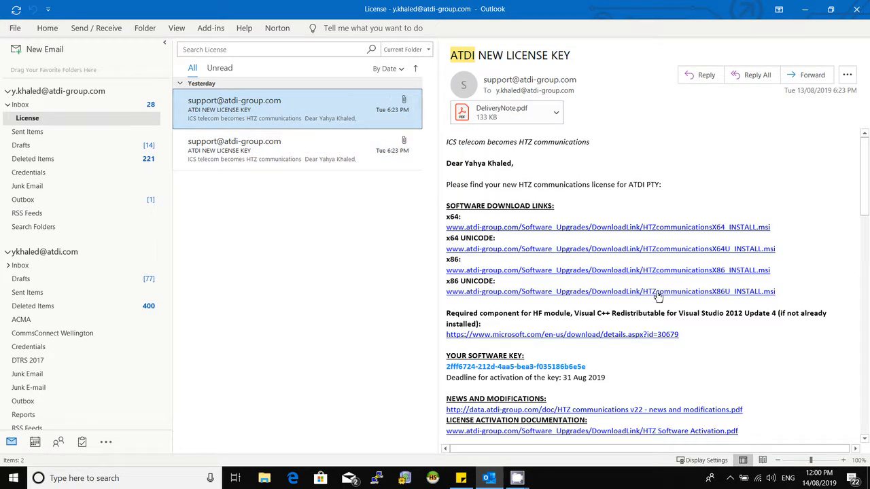
# Step: Examine the e-mail's software download links and highlight the Visual C++ Redistributable download link
pyautogui.scroll(-4, 658, 296)
pyautogui.scroll(4, 512, 195)
pyautogui.scroll(-1, 512, 194)
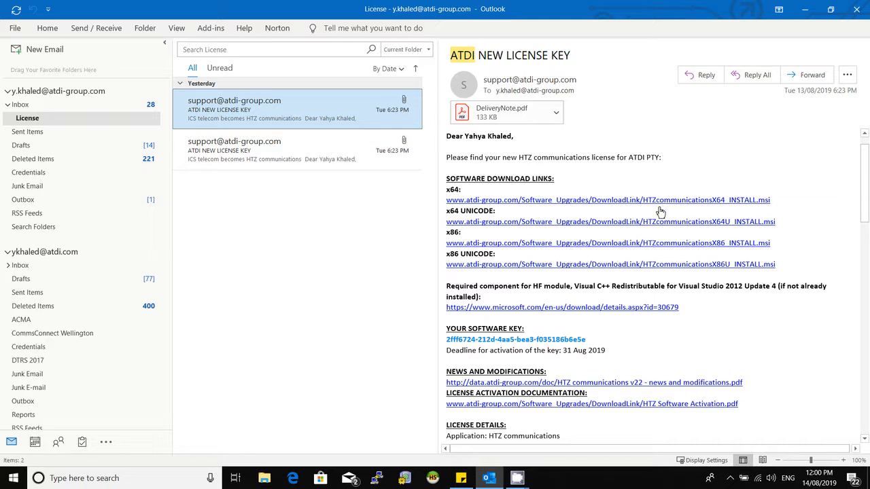
pyautogui.scroll(-1, 660, 226)
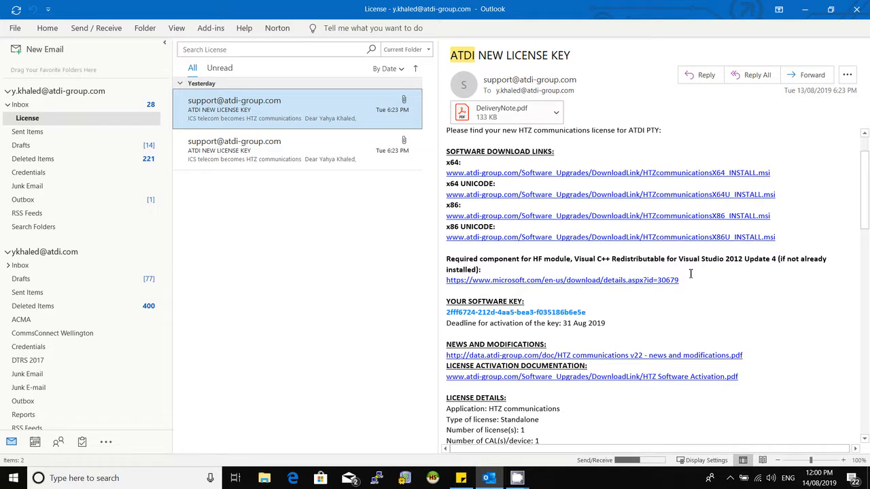
pyautogui.moveTo(692, 278); pyautogui.dragTo(476, 276)
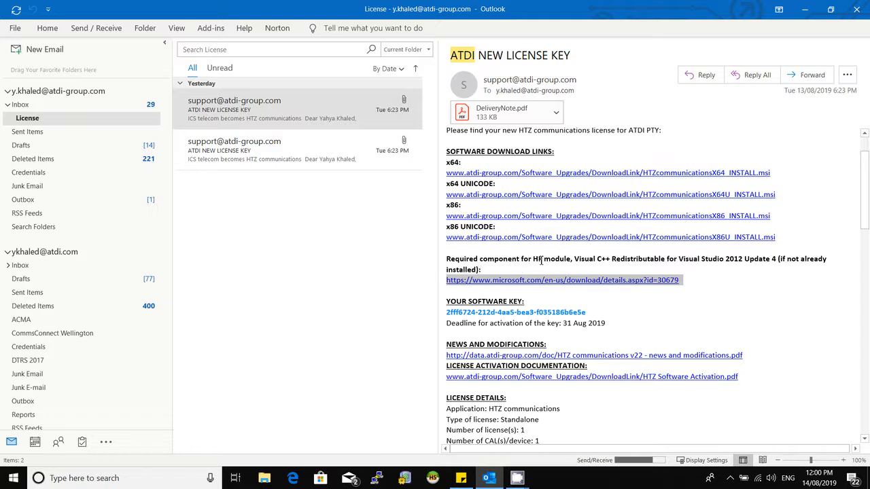
# Step: Locate the software key in the e-mail and highlight the key and its activation deadline
pyautogui.scroll(-2, 550, 234)
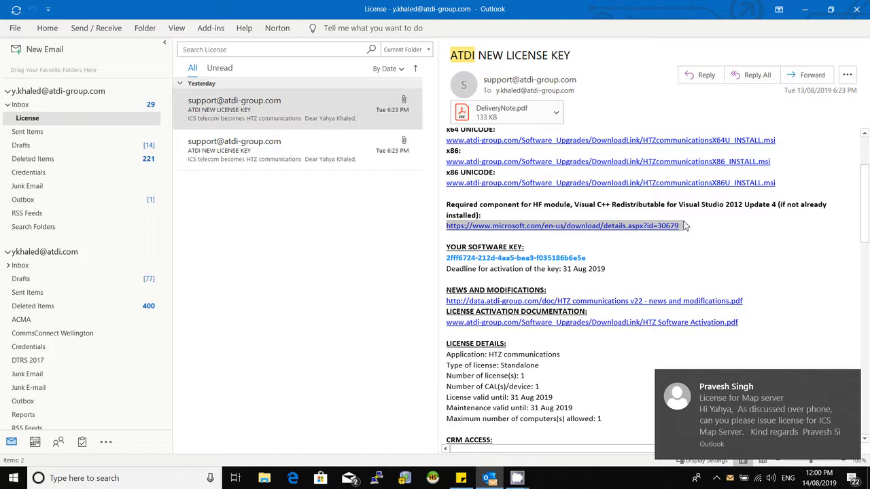
pyautogui.scroll(-1, 683, 225)
pyautogui.scroll(-1, 559, 238)
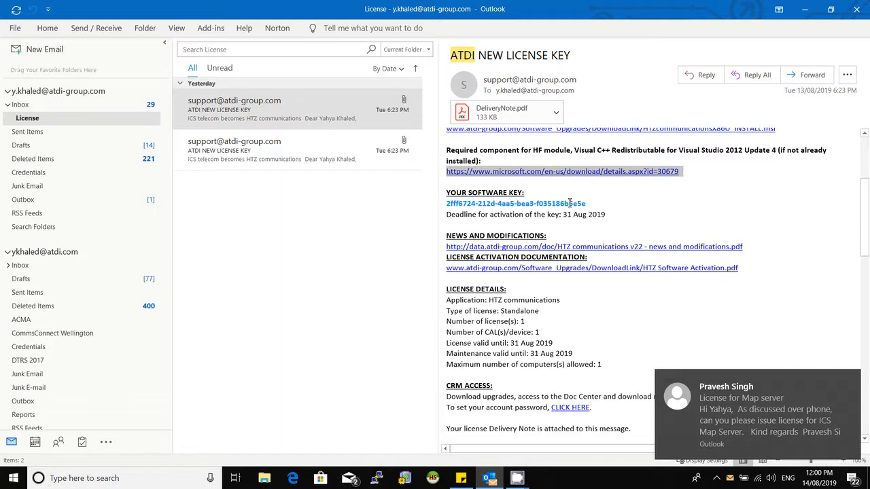
pyautogui.moveTo(589, 204); pyautogui.dragTo(431, 207)
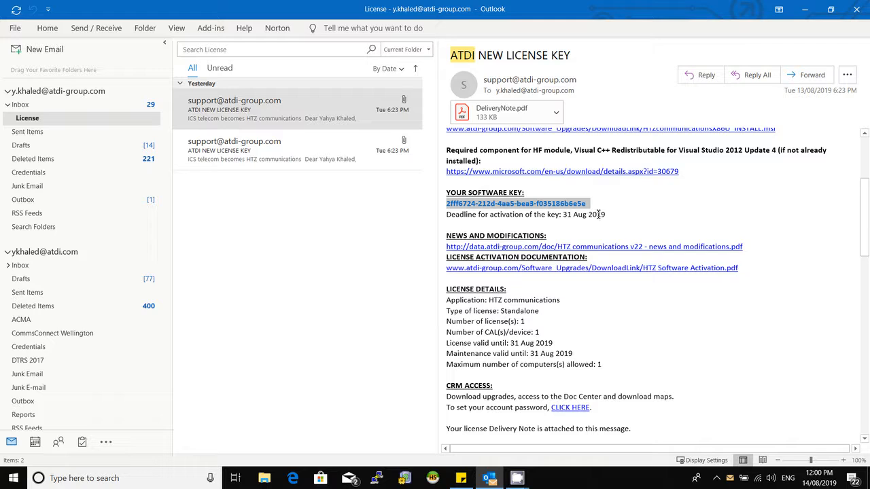
pyautogui.moveTo(604, 215); pyautogui.dragTo(528, 215)
# Step: Review the license details in the e-mail, highlighting the whole section, the application name and the license type
pyautogui.scroll(-1, 542, 216)
pyautogui.scroll(-2, 544, 217)
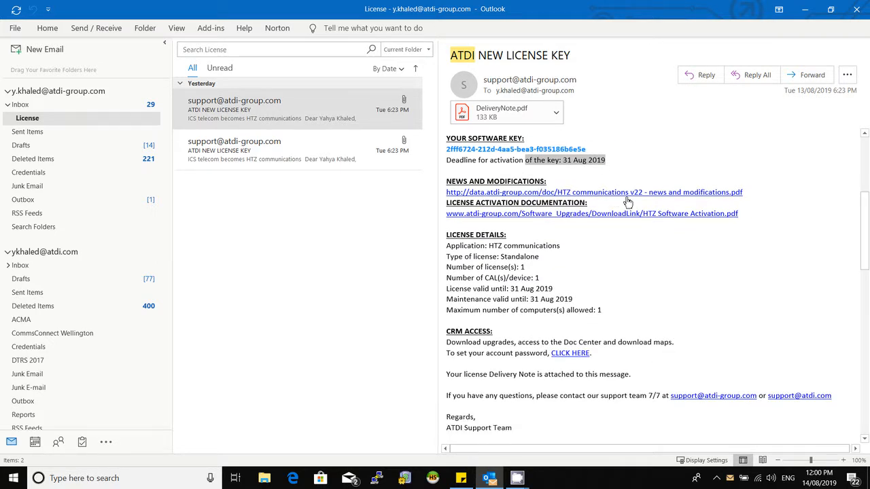
pyautogui.scroll(-1, 599, 216)
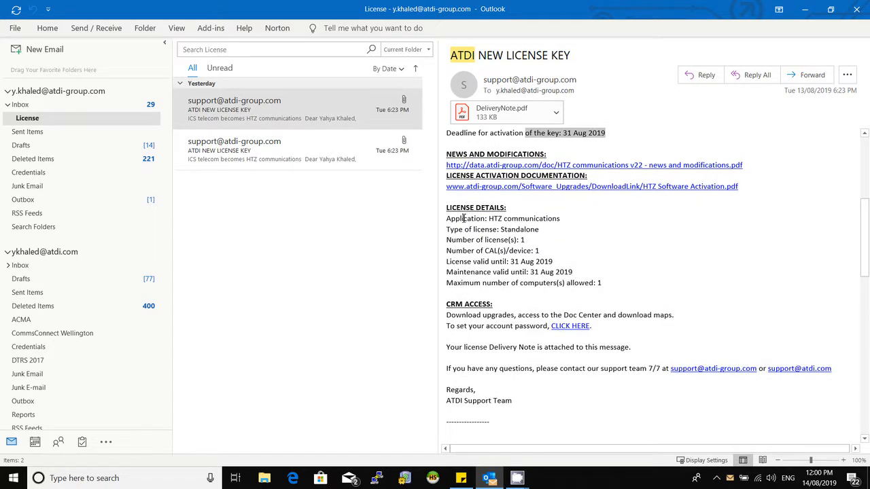
pyautogui.moveTo(446, 205); pyautogui.dragTo(612, 282)
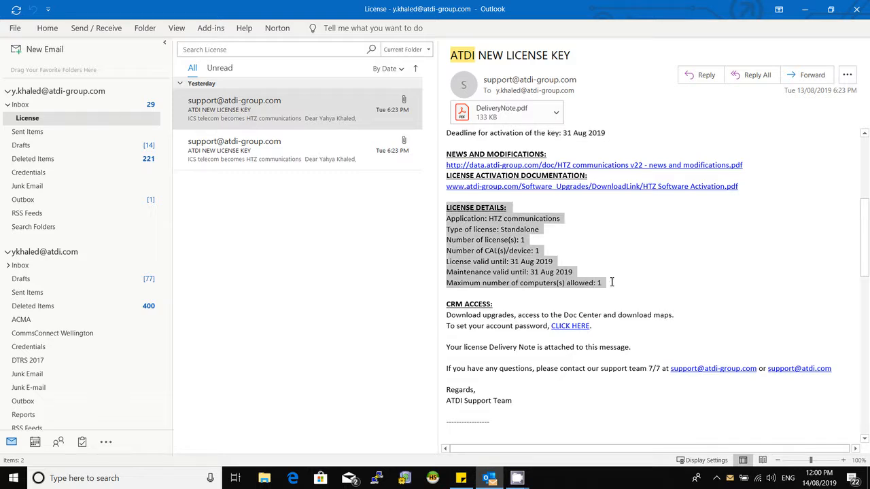
pyautogui.click(484, 222)
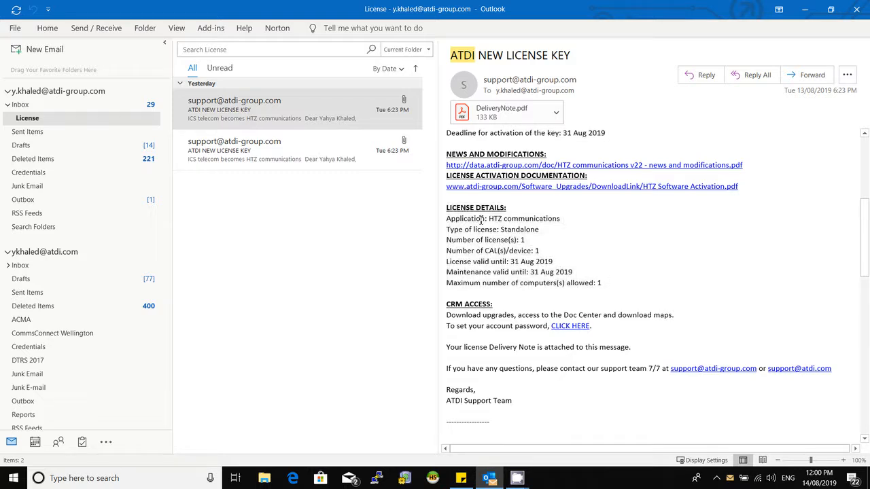
pyautogui.moveTo(490, 218); pyautogui.dragTo(559, 220)
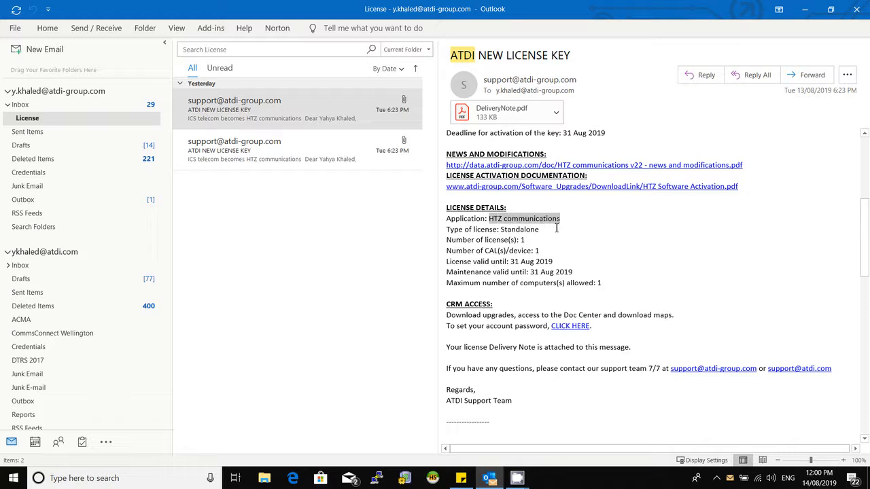
pyautogui.scroll(1, 554, 220)
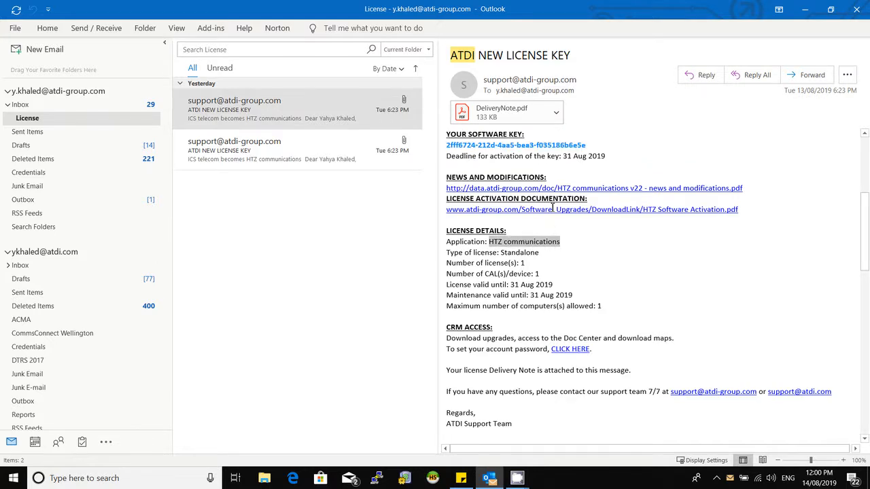
pyautogui.click(497, 250)
pyautogui.moveTo(491, 246); pyautogui.dragTo(547, 256)
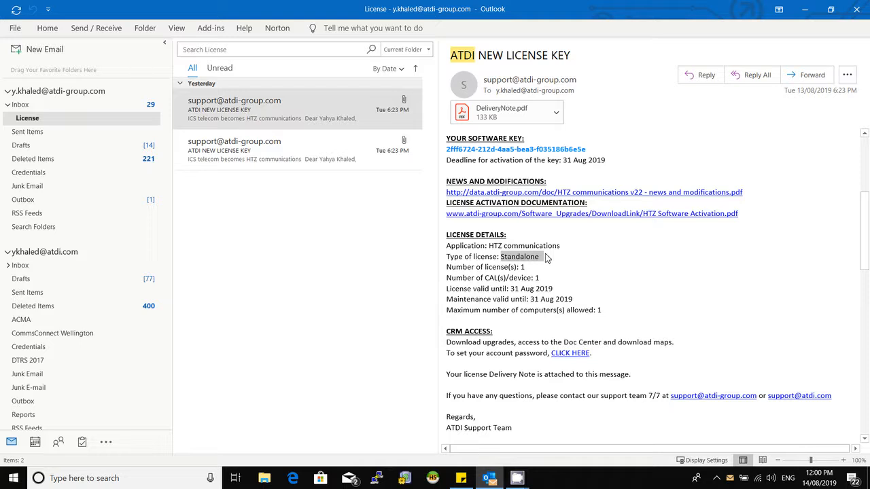
pyautogui.click(513, 262)
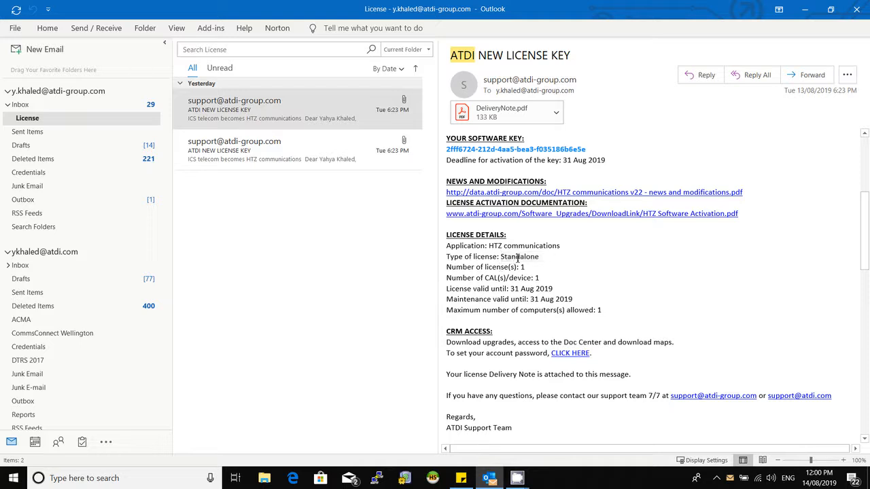
# Step: Open the second license e-mail and highlight its license type and the server license tool and key documentation links
pyautogui.hotkey('alt', 'Tab')
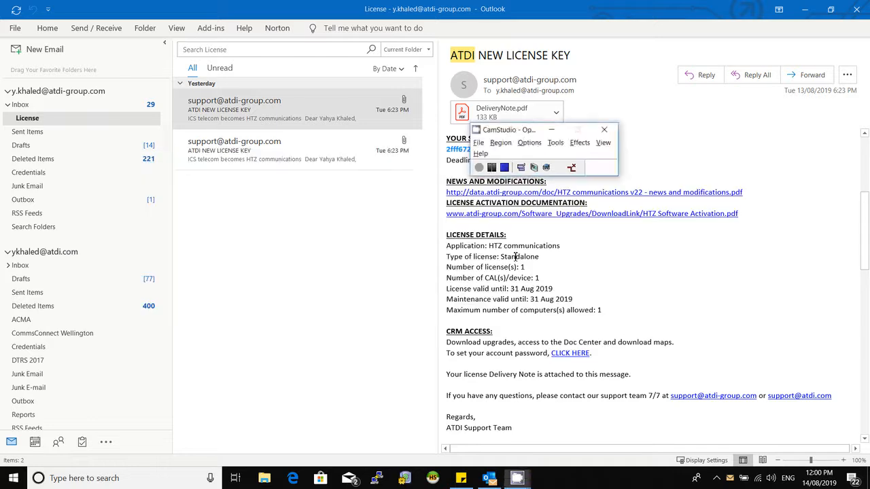
pyautogui.hotkey('alt', 'Tab')
pyautogui.click(301, 156)
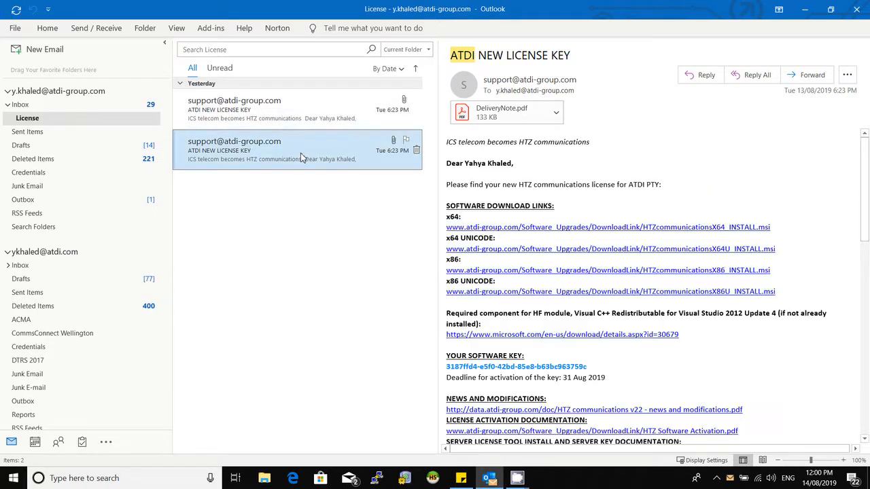
pyautogui.scroll(-3, 552, 211)
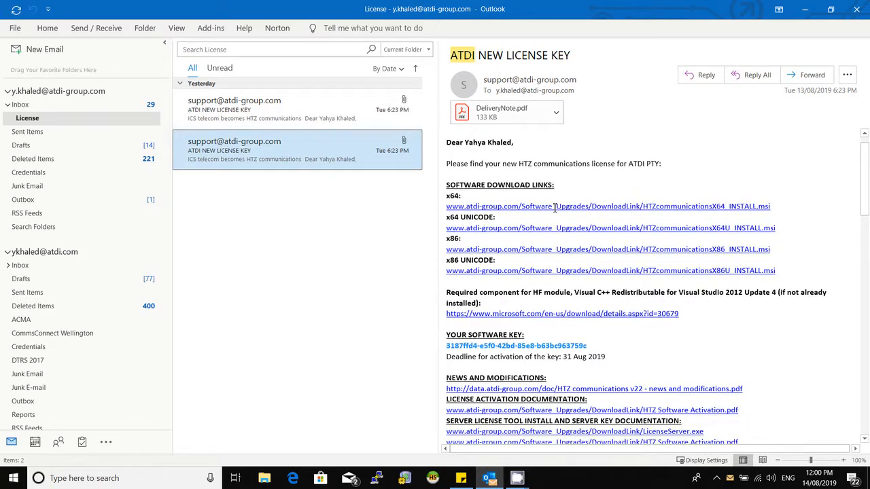
pyautogui.scroll(-5, 554, 212)
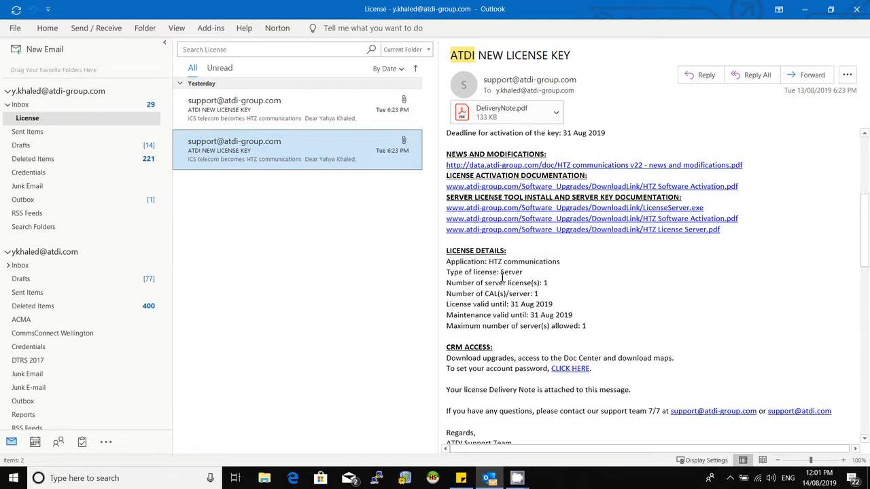
pyautogui.moveTo(446, 270); pyautogui.dragTo(528, 275)
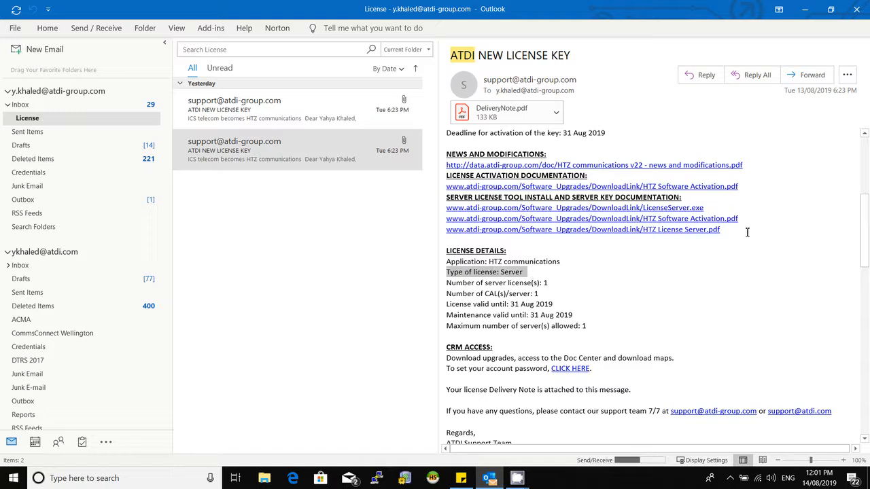
pyautogui.moveTo(748, 232); pyautogui.dragTo(441, 198)
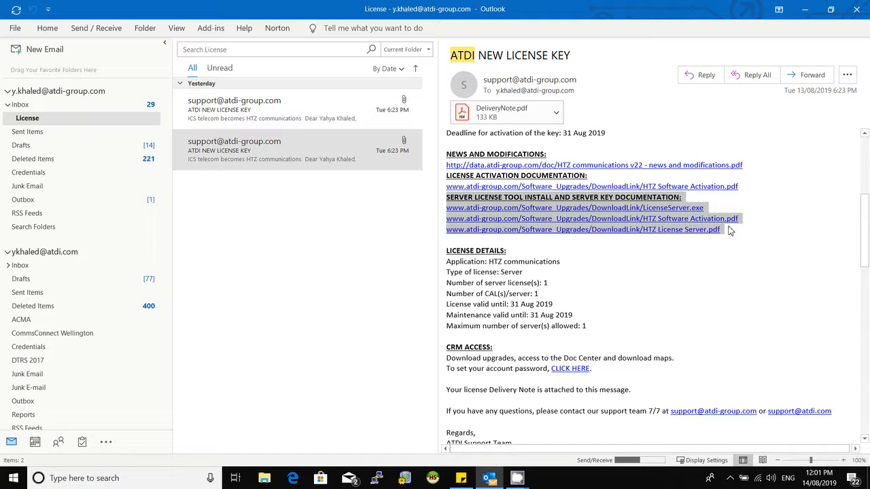
pyautogui.scroll(1, 671, 217)
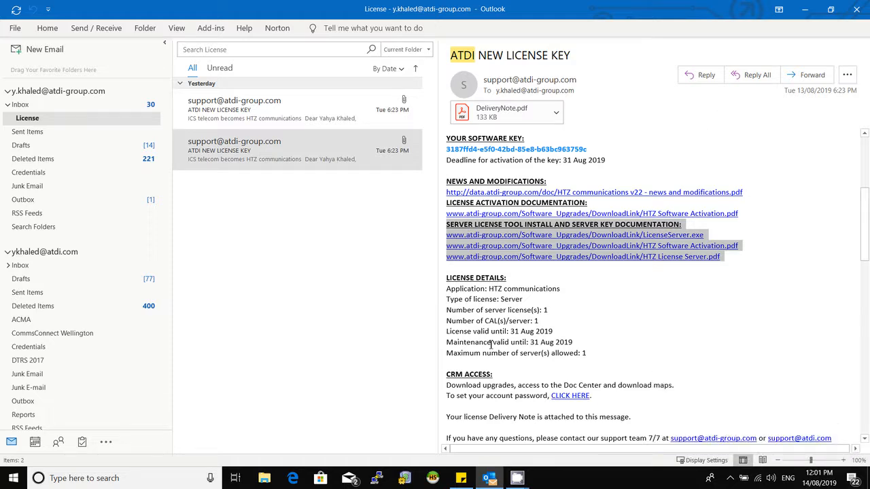
# Step: Return to the standalone license e-mail and highlight its application name, license type and software key
pyautogui.click(231, 110)
pyautogui.scroll(-4, 618, 272)
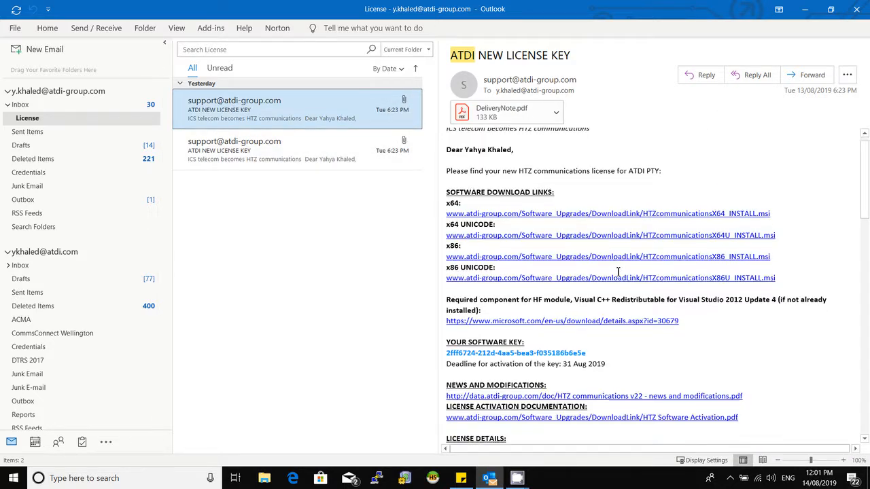
pyautogui.scroll(-7, 618, 272)
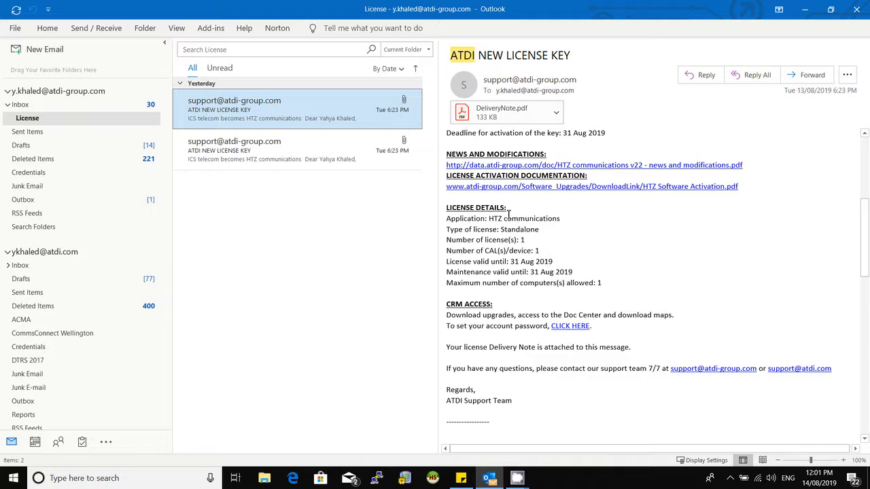
pyautogui.moveTo(489, 218); pyautogui.dragTo(560, 219)
pyautogui.doubleClick(518, 229)
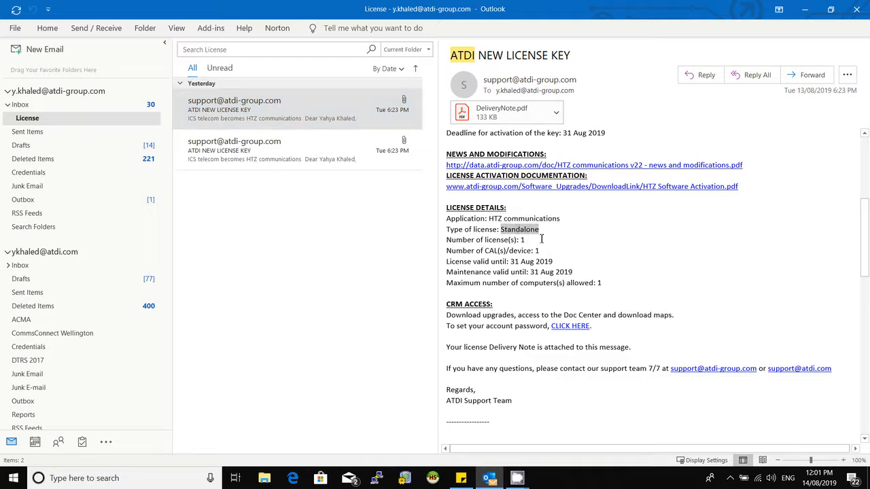
pyautogui.scroll(3, 542, 239)
pyautogui.moveTo(586, 231); pyautogui.dragTo(428, 236)
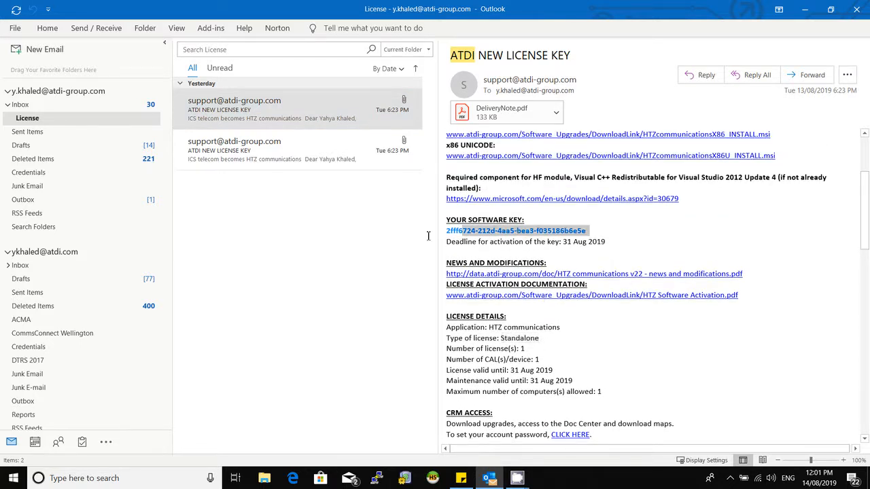
# Step: Launch HTZ communications x64 and open its software license window
pyautogui.click(20, 482)
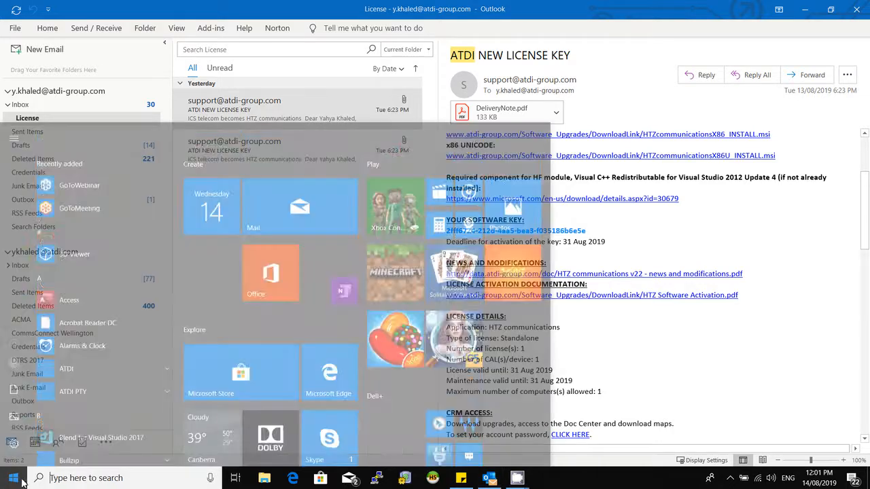
pyautogui.write('htz')
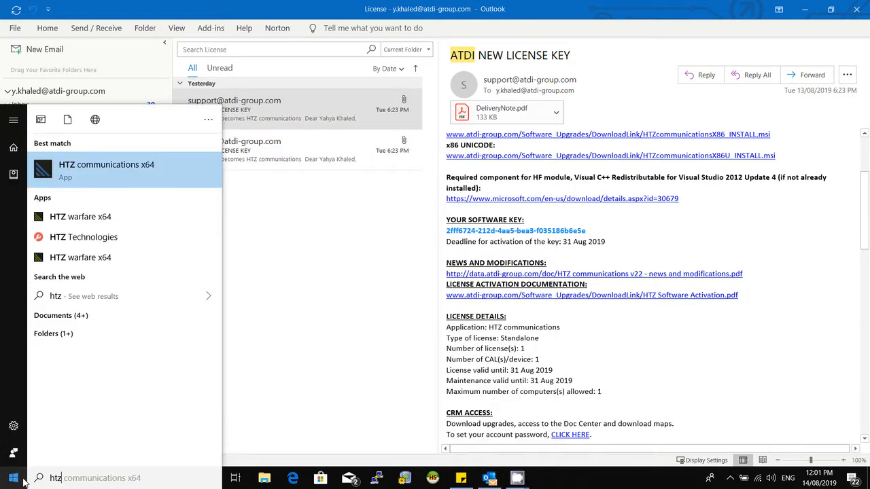
pyautogui.click(119, 168)
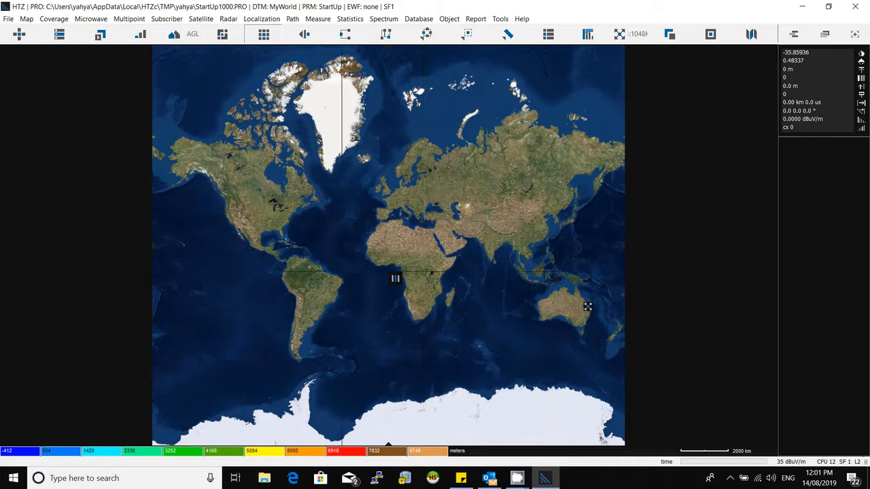
pyautogui.click(519, 19)
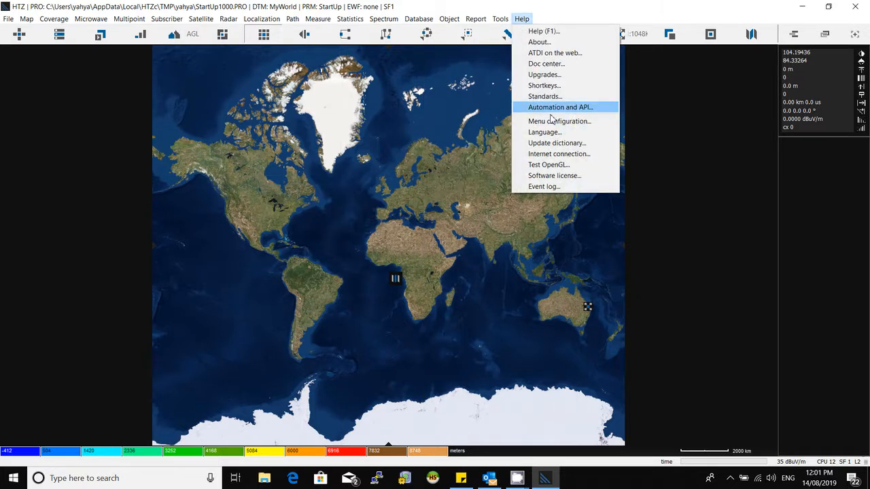
pyautogui.click(561, 178)
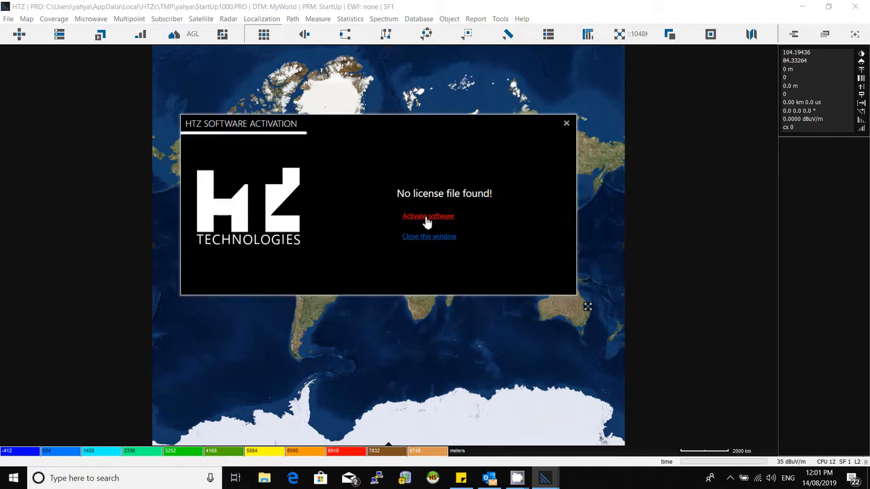
# Step: Activate the software with the online activation option, pasting the standalone license key as the activation key
pyautogui.click(428, 219)
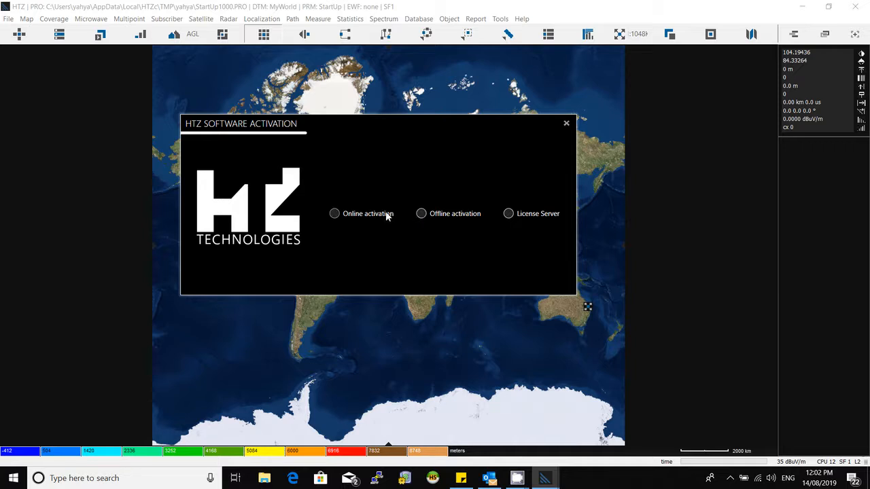
pyautogui.click(366, 214)
pyautogui.click(407, 237)
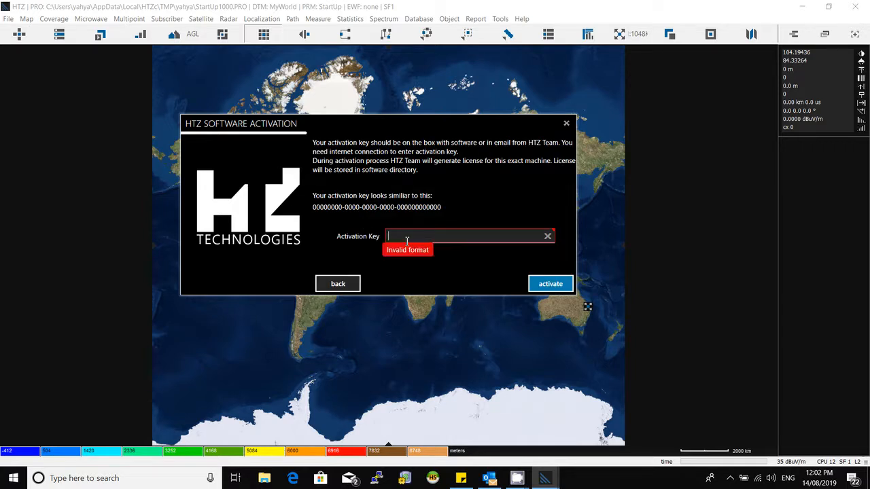
pyautogui.hotkey('ctrl', 'v')
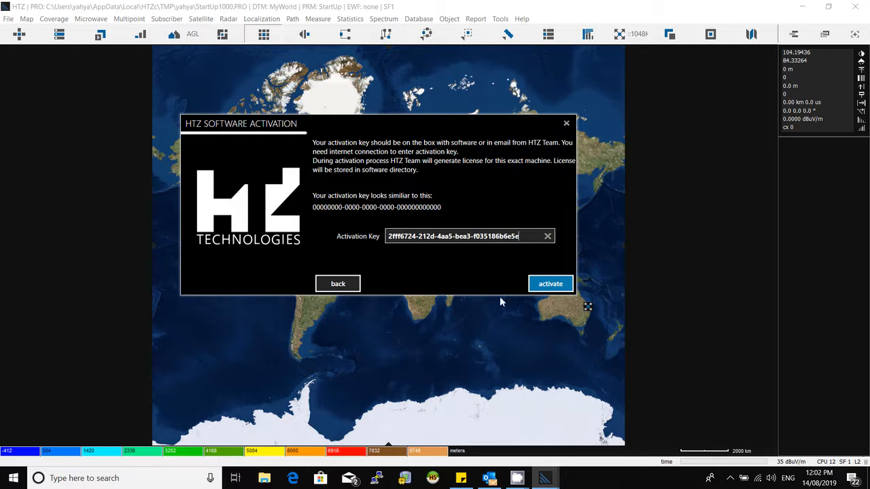
pyautogui.click(550, 285)
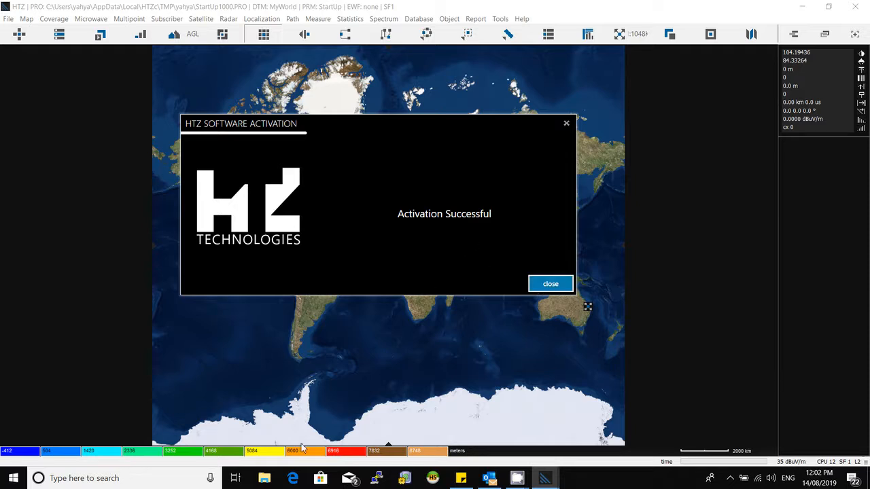
# Step: Locate the licence.flic file in the C:\ATDI\HTZ communications x64 folder, then minimize File Explorer
pyautogui.click(267, 478)
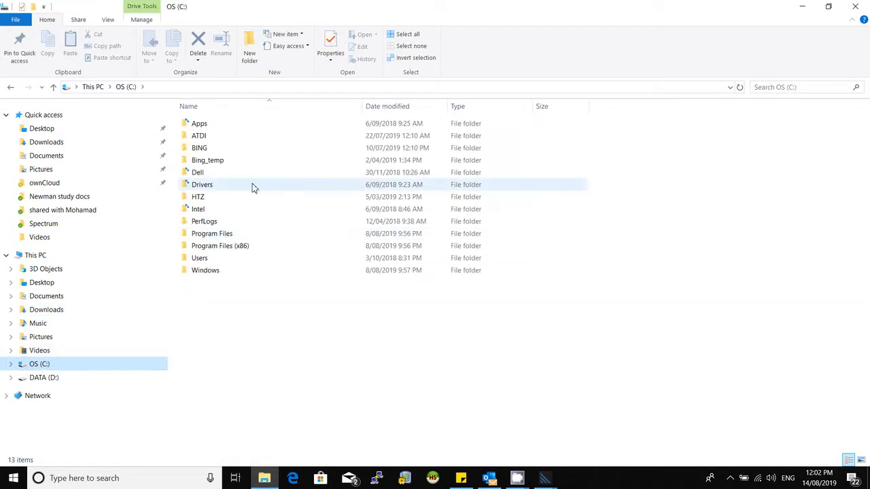
pyautogui.doubleClick(252, 136)
pyautogui.doubleClick(238, 136)
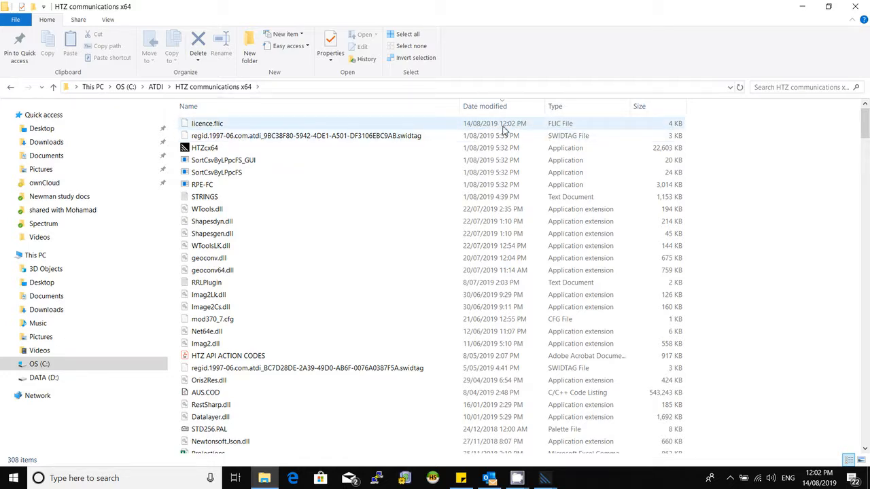
pyautogui.click(211, 126)
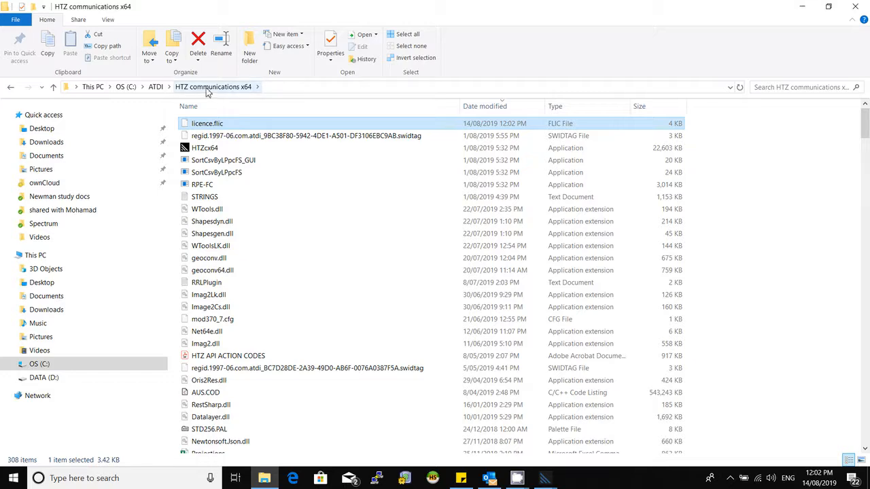
pyautogui.click(803, 12)
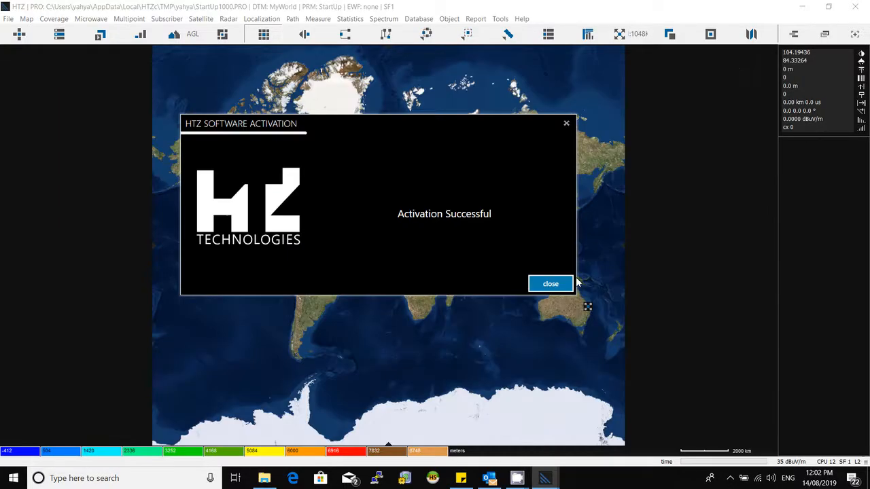
# Step: Close the software activation window and dismiss the license information message
pyautogui.click(552, 288)
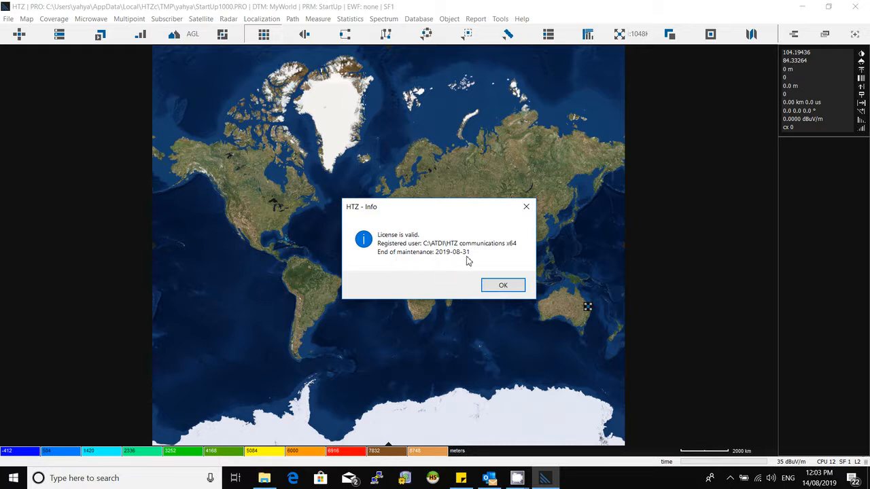
pyautogui.click(501, 285)
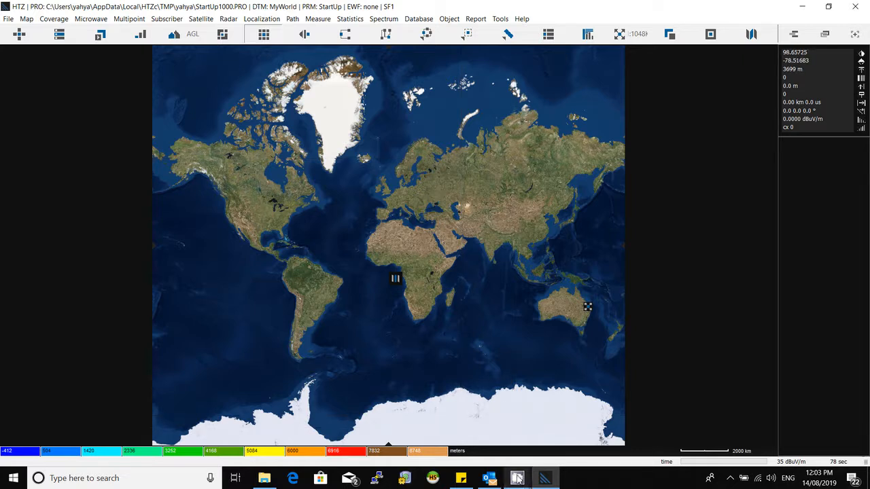
# Step: Switch to Outlook, open the server license e-mail and highlight its application name and license type
pyautogui.moveTo(518, 479)
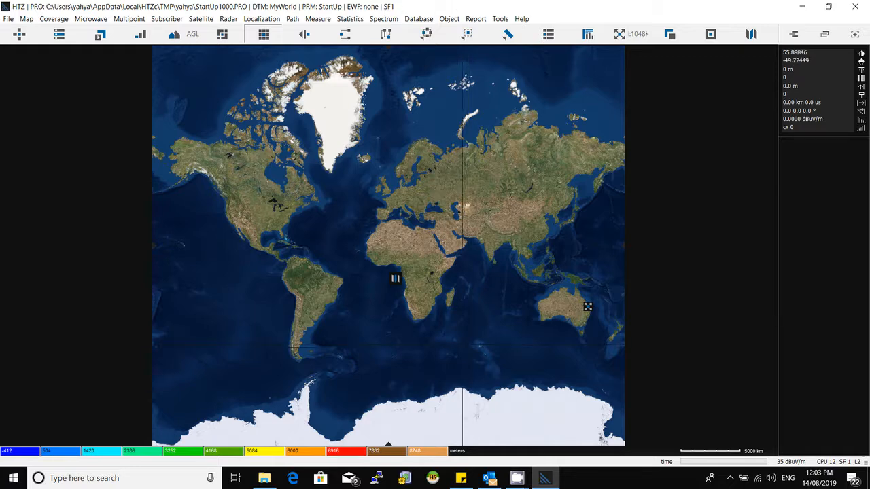
pyautogui.click(489, 478)
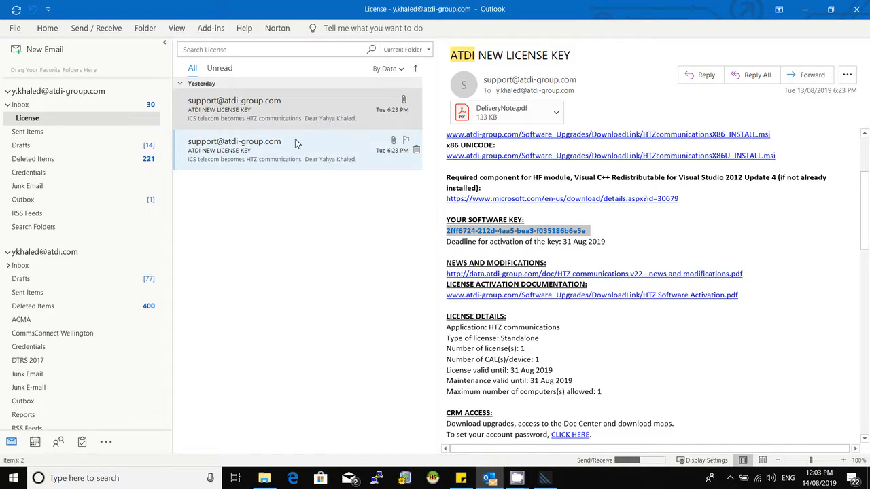
pyautogui.click(266, 144)
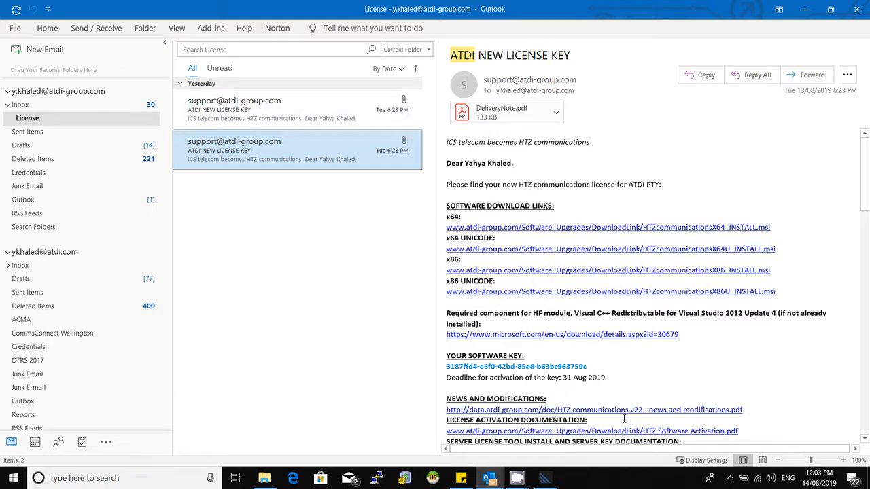
pyautogui.scroll(-3, 594, 395)
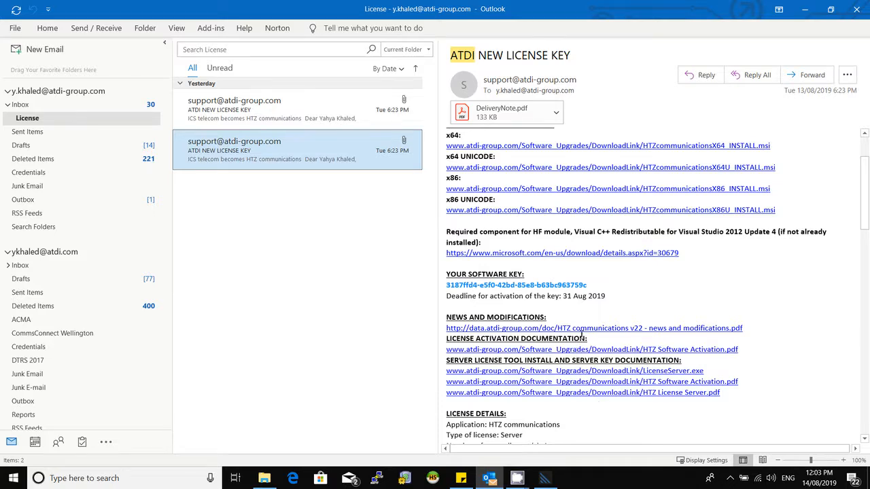
pyautogui.scroll(-1, 582, 335)
pyautogui.scroll(-2, 576, 350)
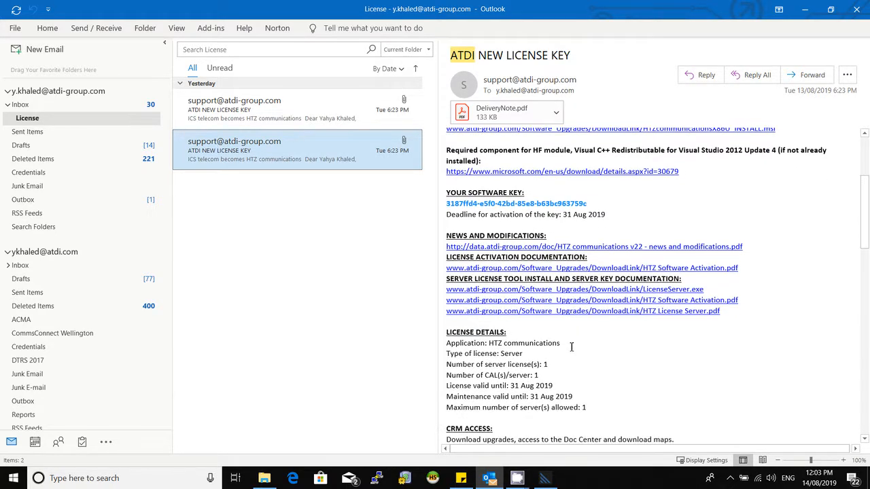
pyautogui.moveTo(524, 345); pyautogui.dragTo(449, 340)
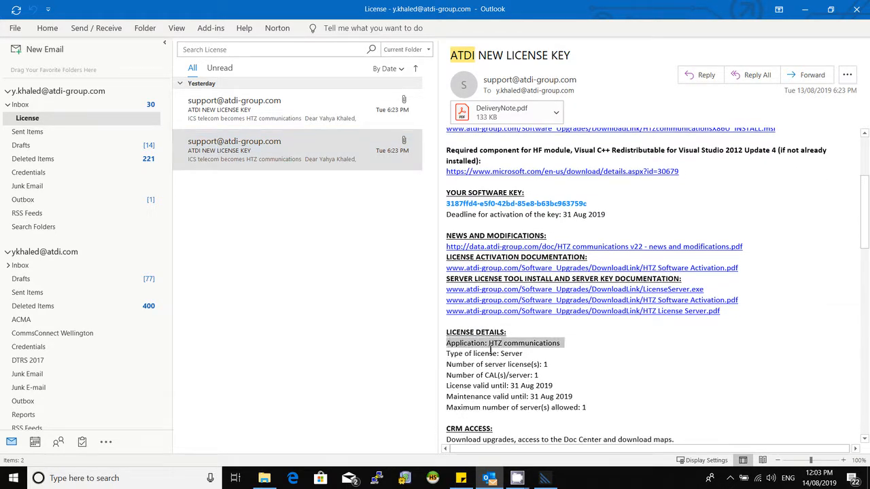
pyautogui.doubleClick(512, 355)
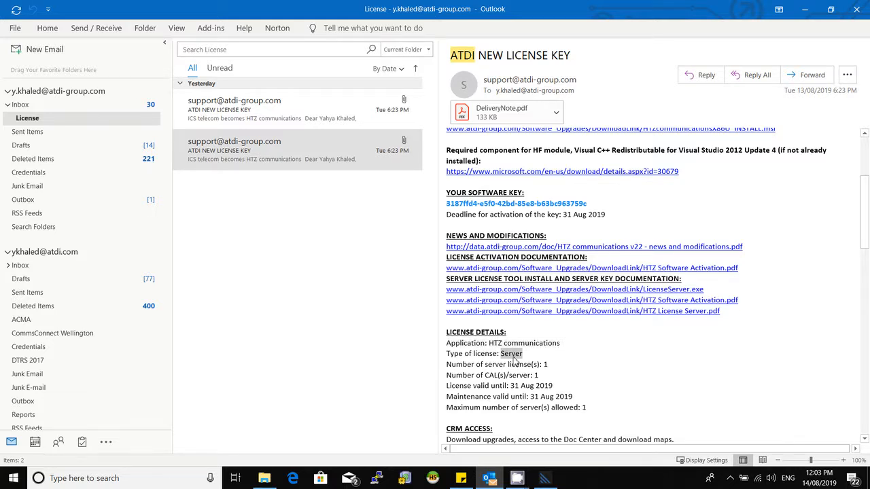
# Step: Highlight the LicenseServer.exe download link in the server license e-mail
pyautogui.scroll(1, 517, 370)
pyautogui.scroll(-1, 520, 379)
pyautogui.scroll(-1, 521, 379)
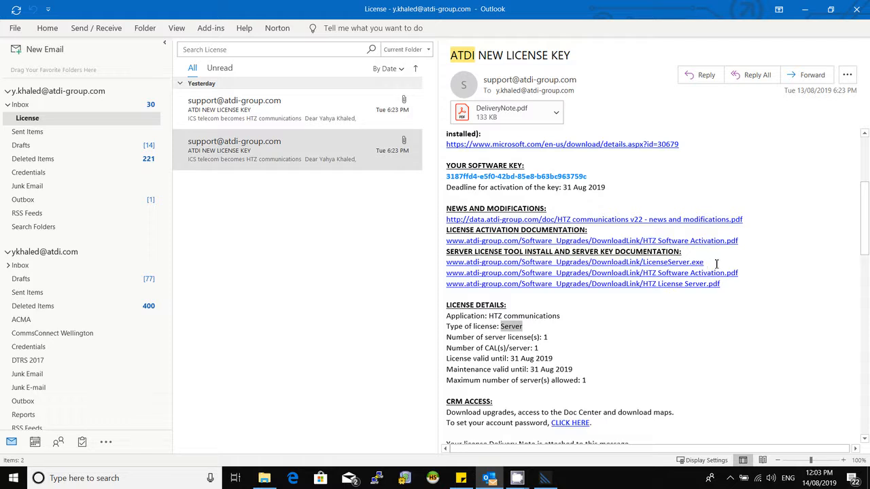
pyautogui.moveTo(710, 264); pyautogui.dragTo(426, 264)
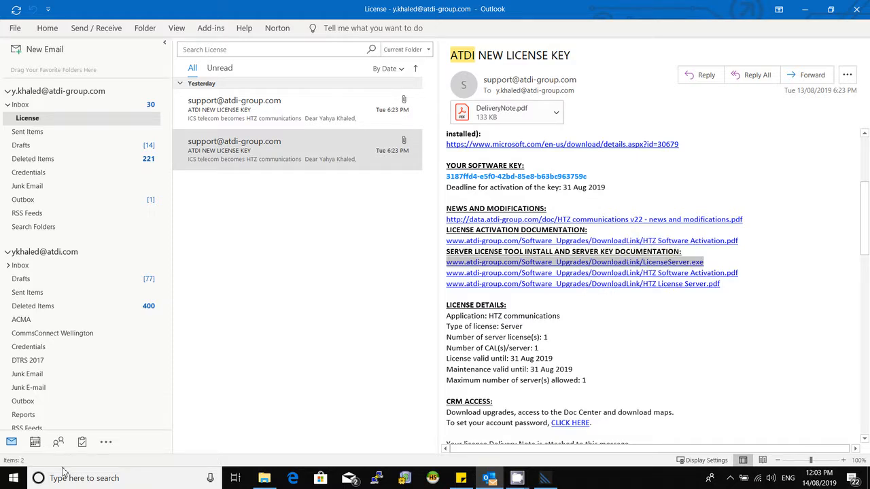
# Step: Launch the HTZ Technologies license server management tool and move its window to the middle of the screen
pyautogui.click(5, 481)
pyautogui.write('htz')
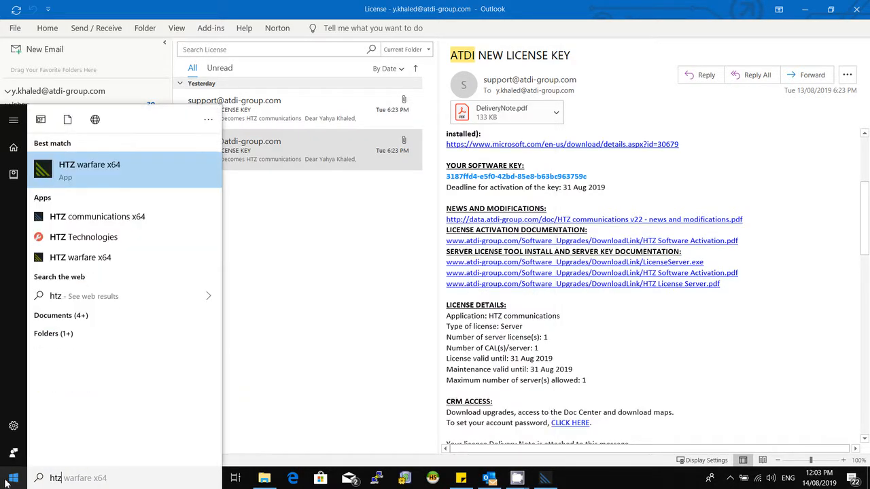
pyautogui.click(95, 239)
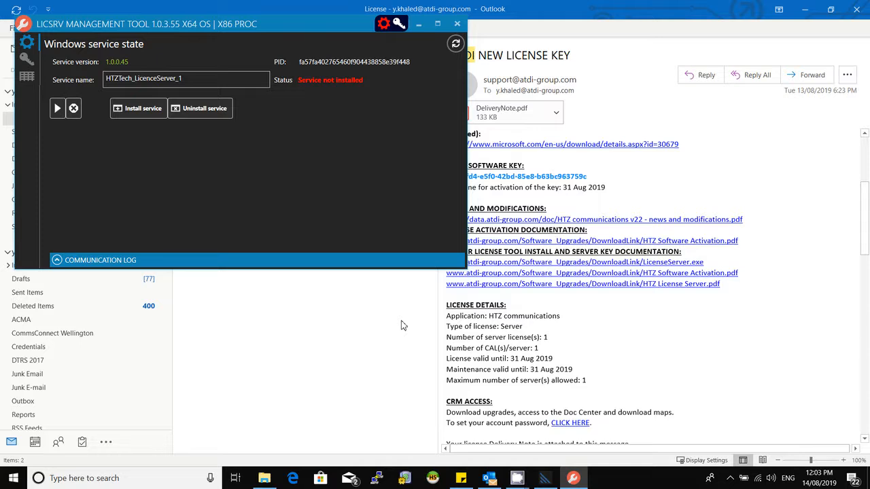
pyautogui.moveTo(284, 25); pyautogui.dragTo(526, 136)
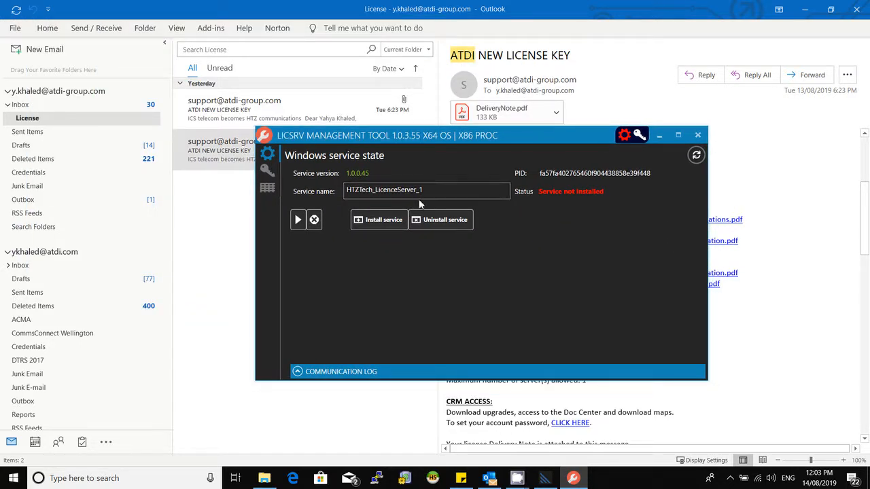
# Step: Review the tool's server license info and Windows service state, refreshing the service state
pyautogui.click(265, 172)
pyautogui.click(267, 189)
pyautogui.click(266, 172)
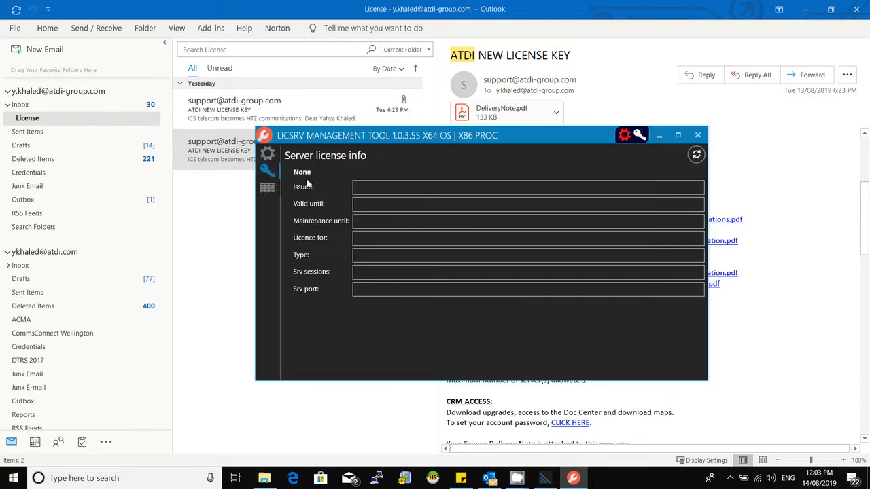
pyautogui.click(267, 153)
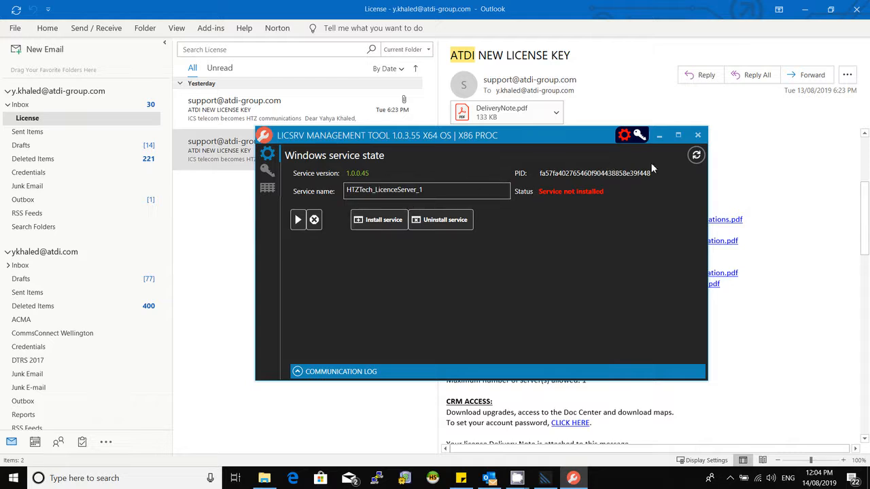
pyautogui.click(696, 159)
# Step: Refresh the server license info and open the activation key form for the license server
pyautogui.click(268, 171)
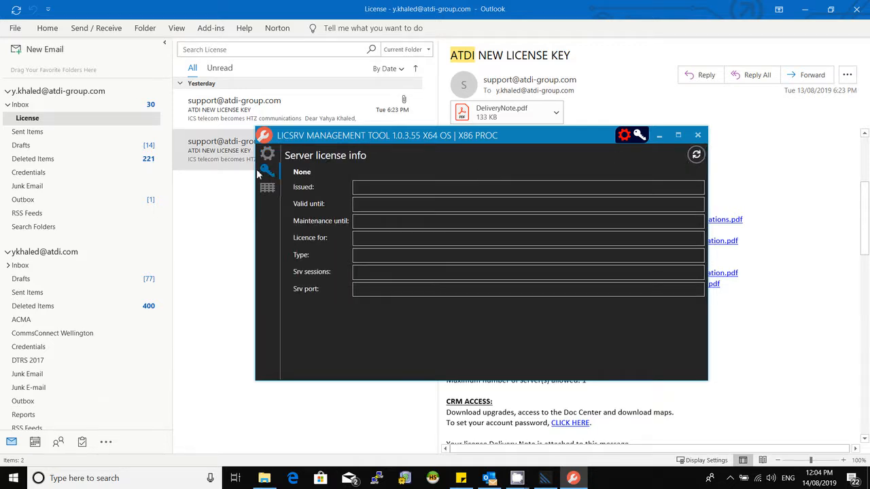
pyautogui.click(696, 155)
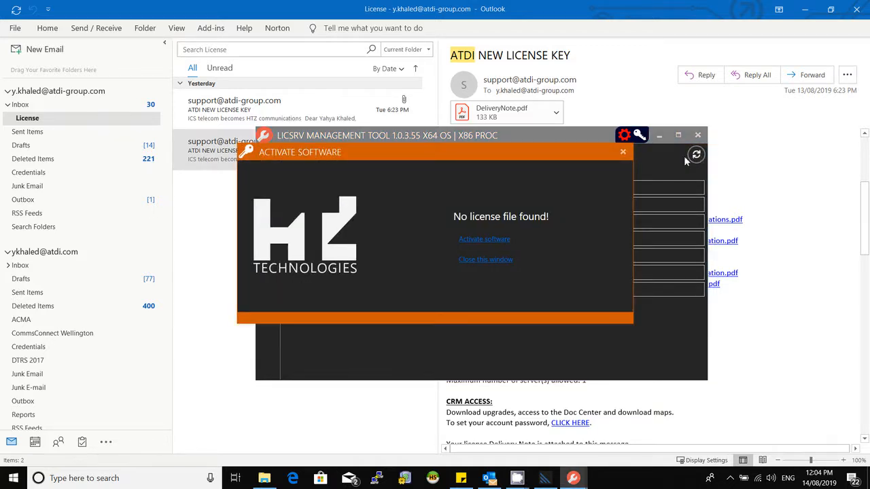
pyautogui.click(484, 241)
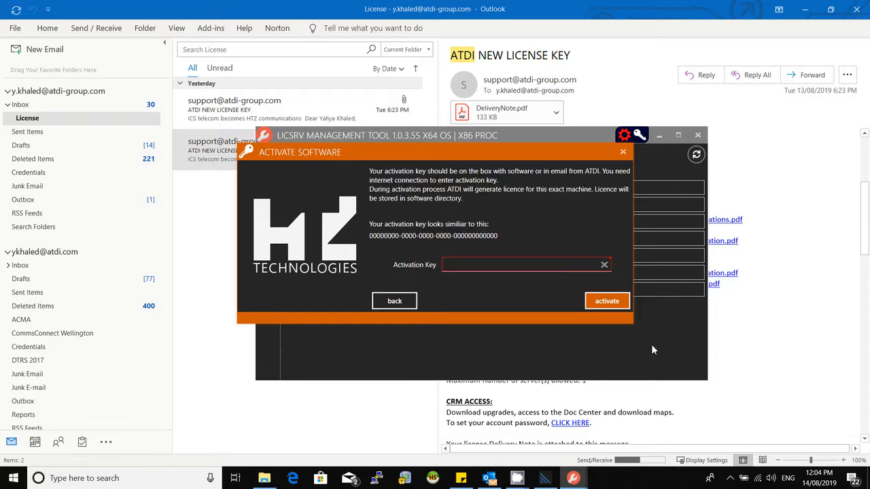
# Step: Return to the server license e-mail, highlight its license type and copy its software key
pyautogui.click(820, 342)
pyautogui.scroll(-1, 667, 325)
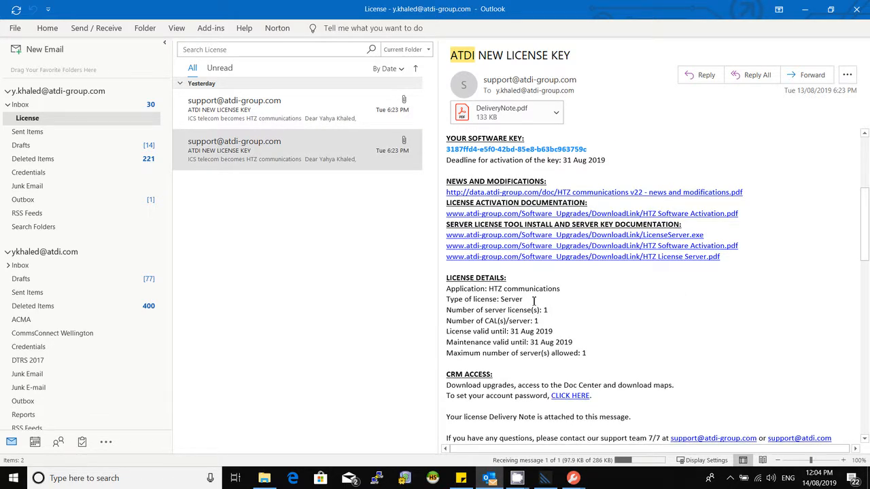
pyautogui.moveTo(533, 300); pyautogui.dragTo(473, 301)
pyautogui.scroll(2, 594, 270)
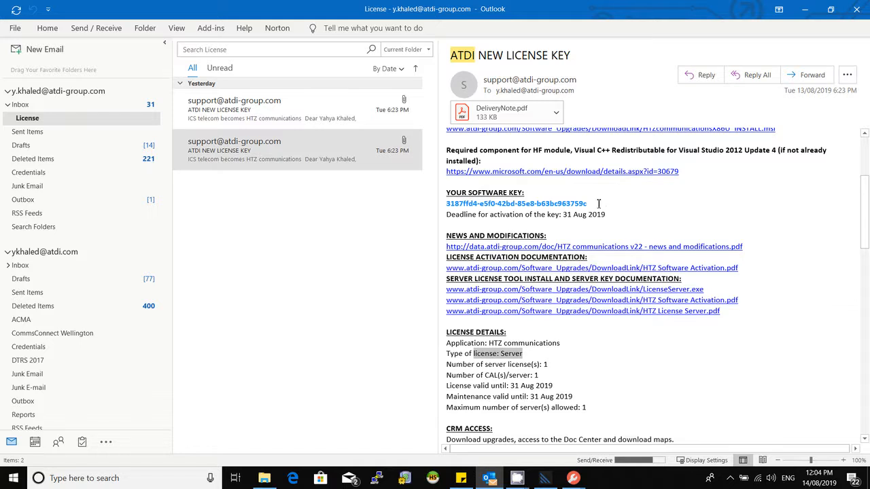
pyautogui.moveTo(598, 204); pyautogui.dragTo(435, 202)
pyautogui.hotkey('ctrl', 'c')
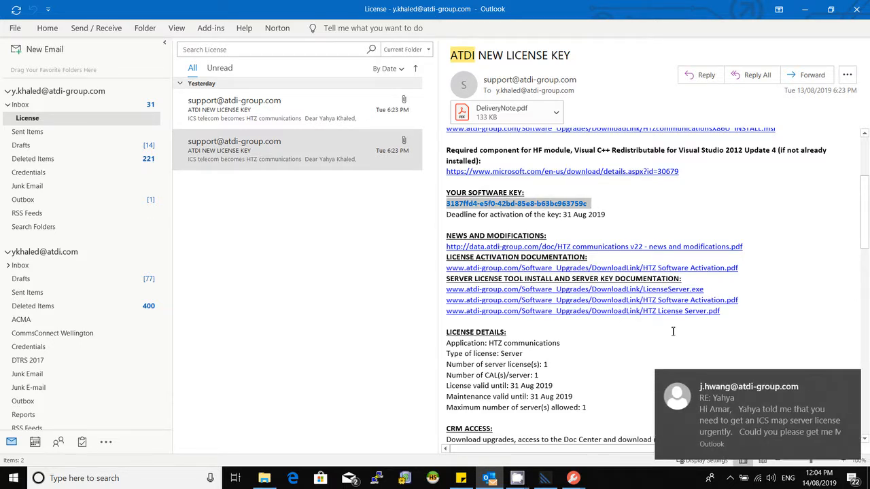
# Step: Paste the copied server license key into the license server's activation form and activate the software
pyautogui.hotkey('alt', 'Tab')
pyautogui.click(476, 267)
pyautogui.hotkey('ctrl', 'v')
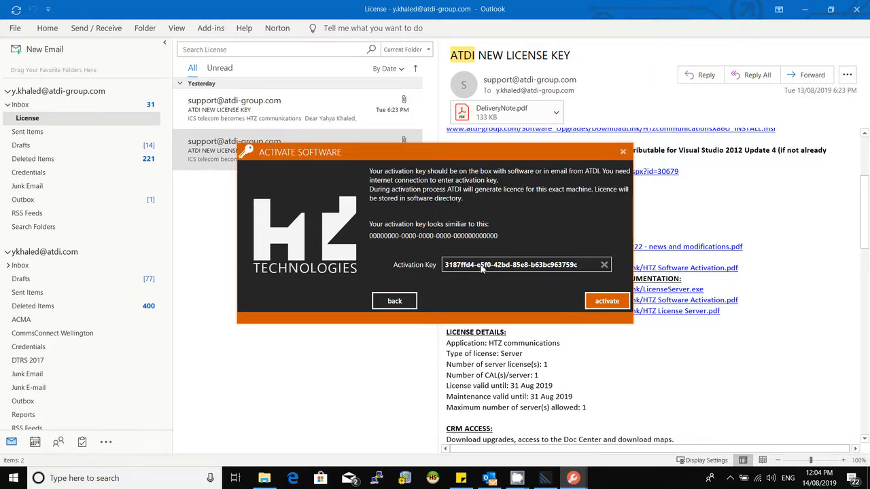
pyautogui.click(606, 301)
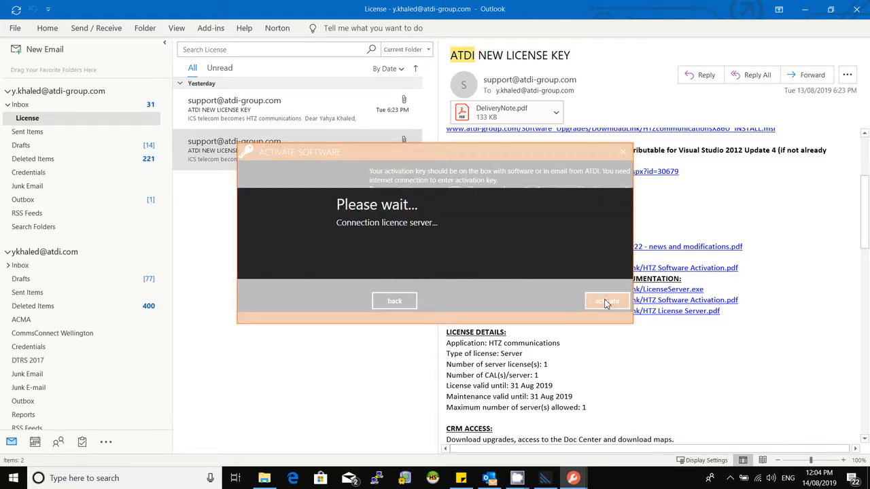
pyautogui.click(607, 302)
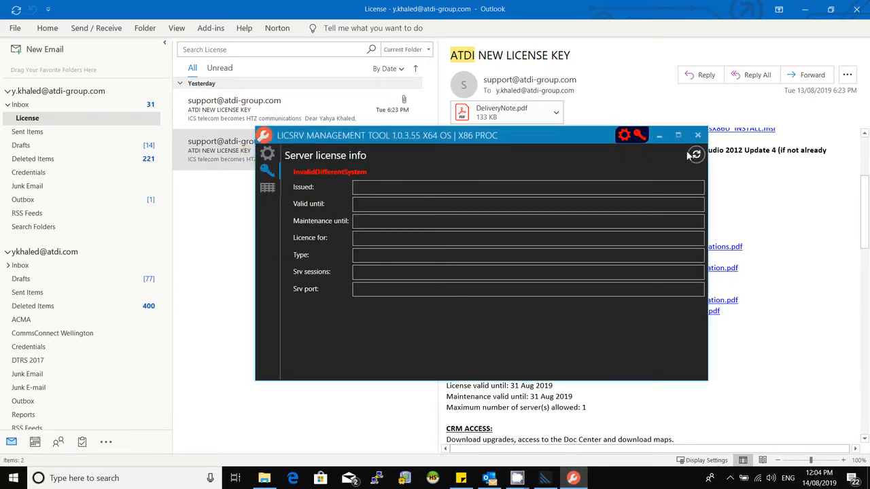
# Step: Review the Windows service state and the server license info, highlighting the maintenance date, license type, server sessions and server port
pyautogui.click(267, 154)
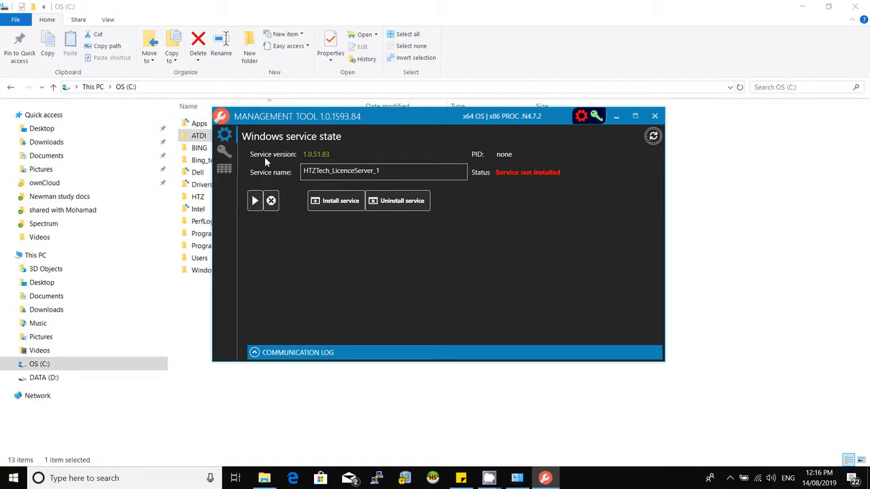
pyautogui.click(225, 152)
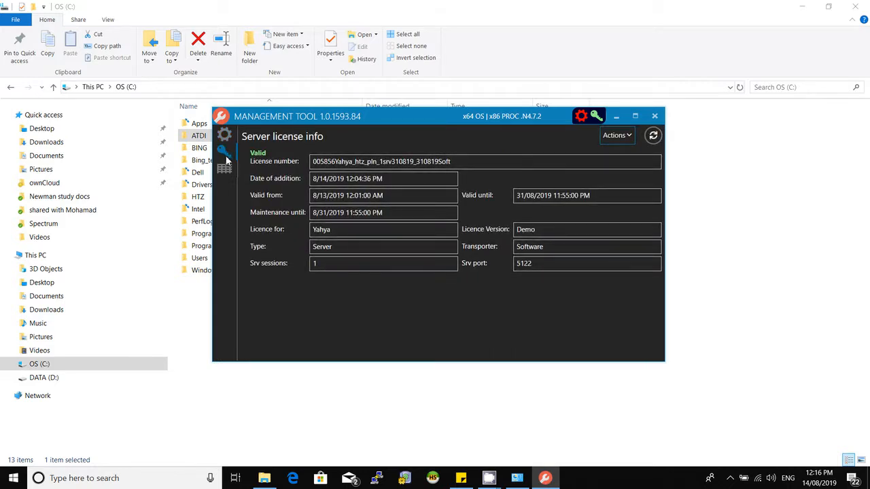
pyautogui.moveTo(390, 120); pyautogui.dragTo(365, 129)
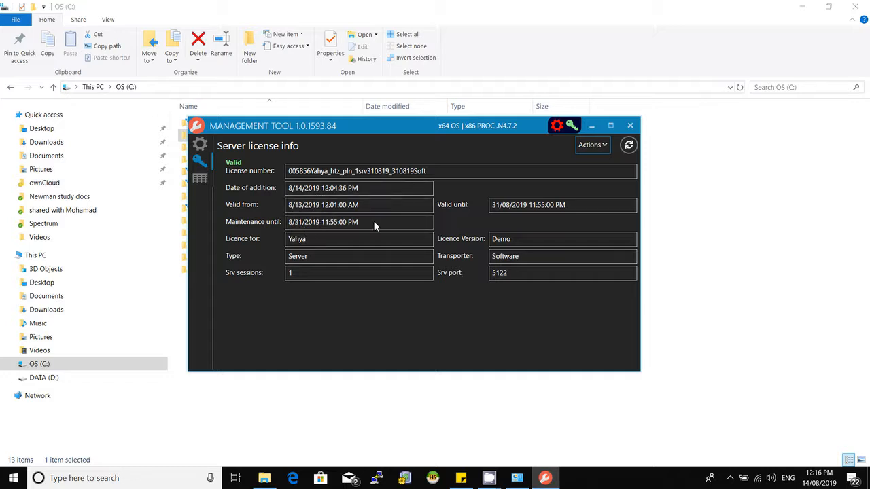
pyautogui.moveTo(370, 227); pyautogui.dragTo(267, 217)
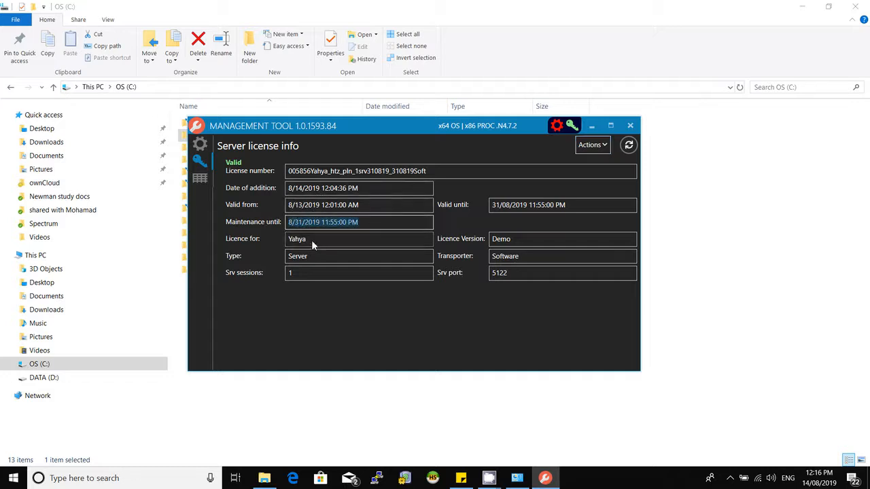
pyautogui.moveTo(312, 258); pyautogui.dragTo(270, 260)
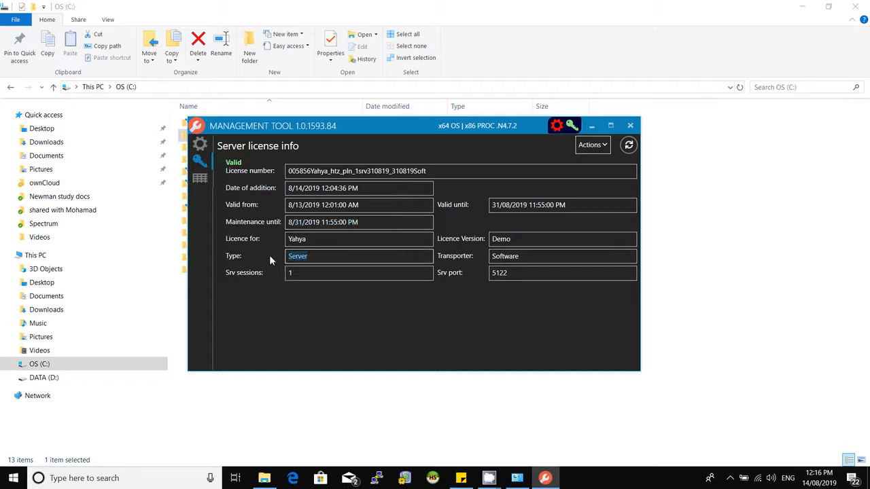
pyautogui.click(302, 276)
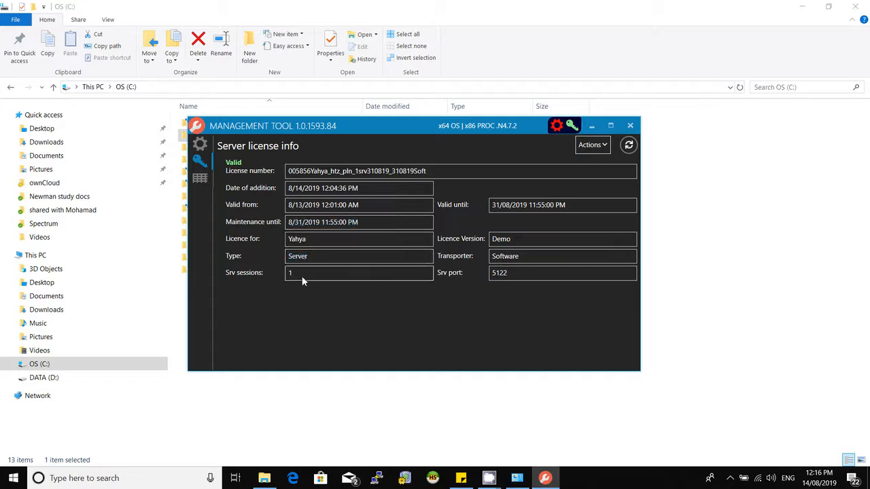
pyautogui.click(508, 275)
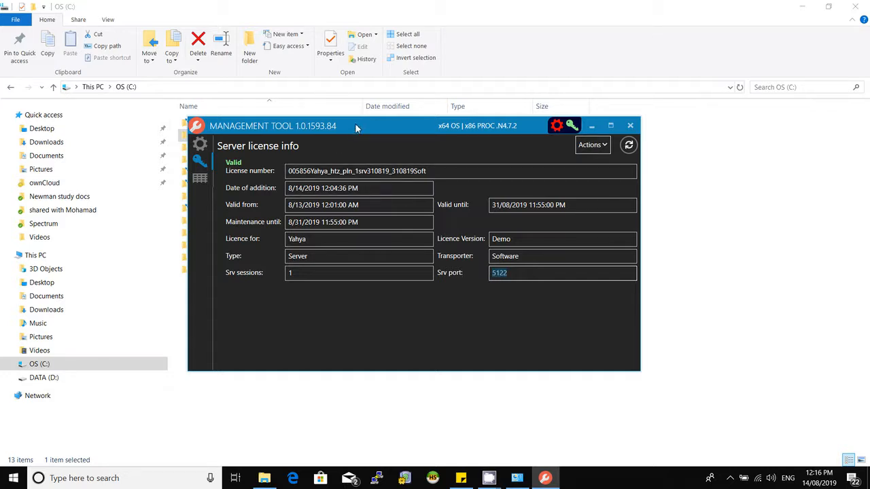
# Step: Reposition the management tool window and refresh the server license info
pyautogui.moveTo(356, 129); pyautogui.dragTo(332, 130)
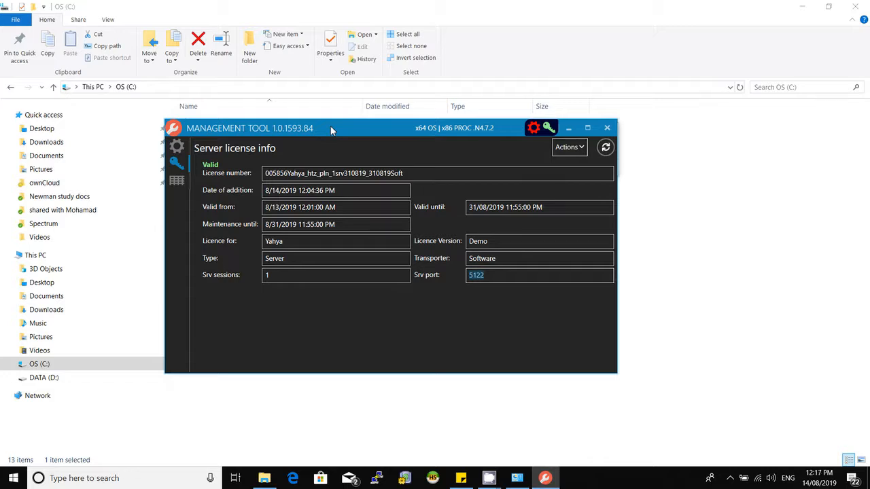
pyautogui.moveTo(333, 130); pyautogui.dragTo(353, 139)
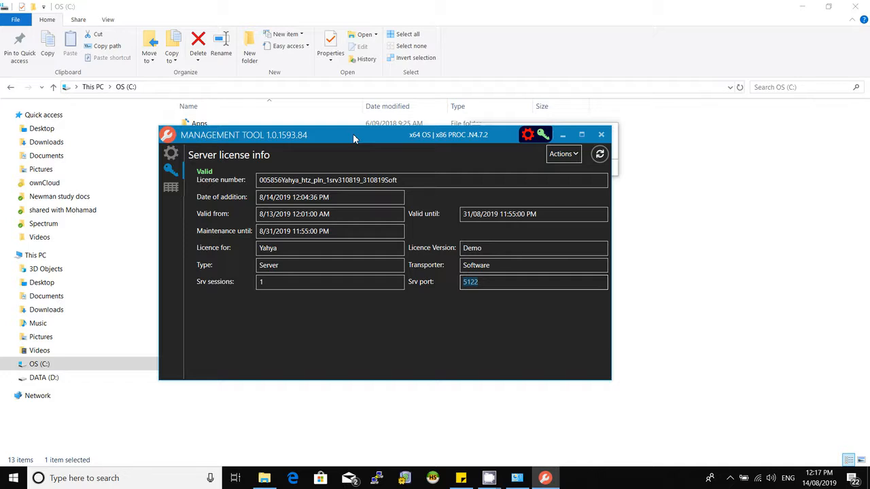
pyautogui.click(599, 153)
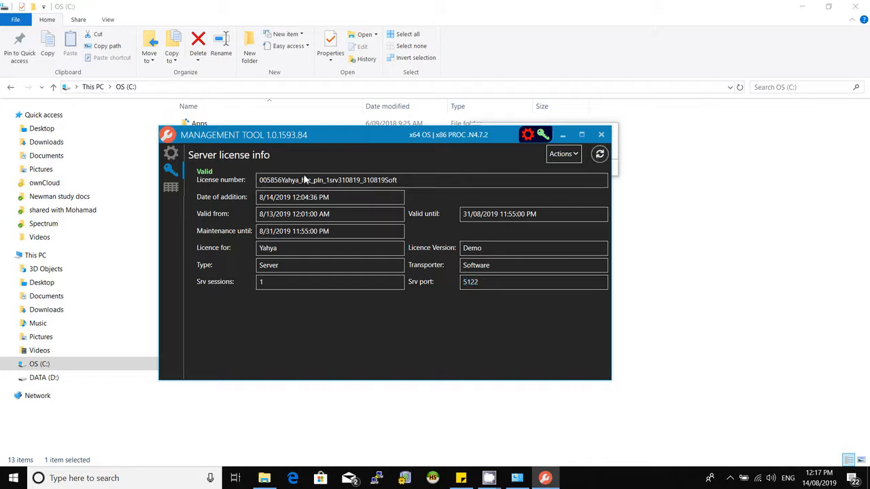
# Step: Uncover the file browser, open the HTZ\License Server folder on drive C and select the licence.flic file
pyautogui.moveTo(331, 137); pyautogui.dragTo(416, 172)
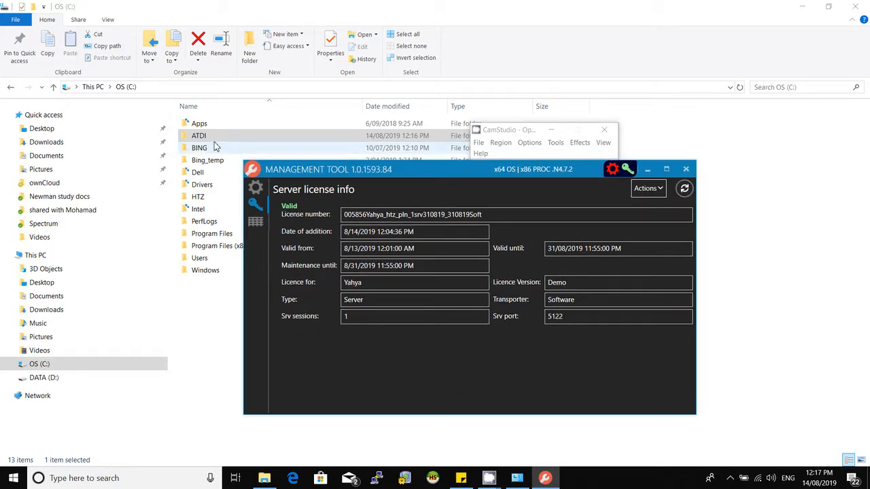
pyautogui.doubleClick(201, 196)
pyautogui.doubleClick(221, 124)
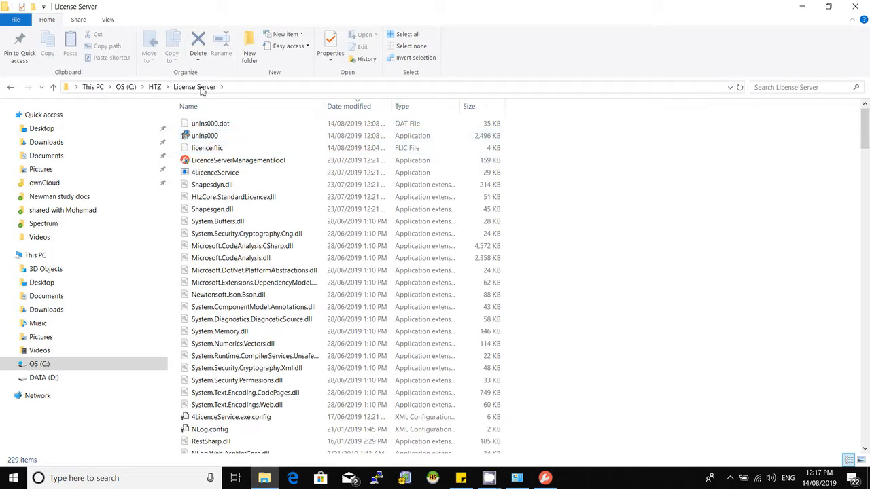
pyautogui.click(212, 149)
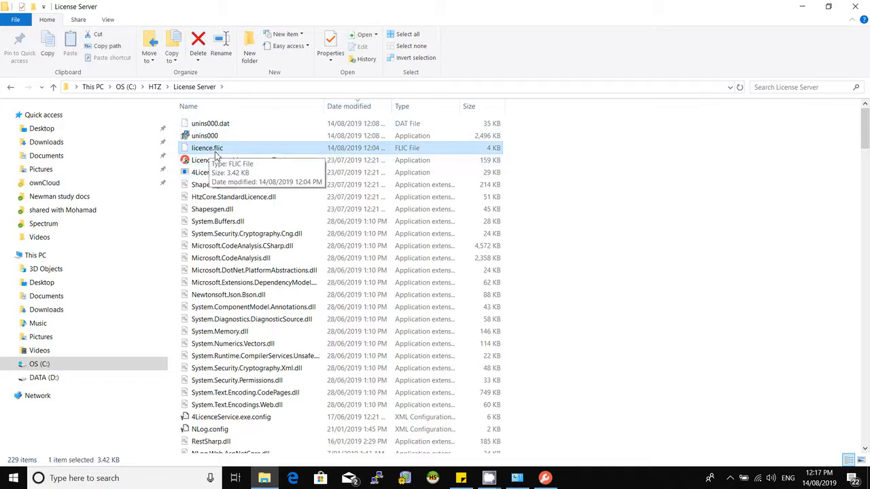
# Step: Switch back to the Management Tool and open its Windows service state, repositioning the window over the folder
pyautogui.hotkey('alt', 'Tab')
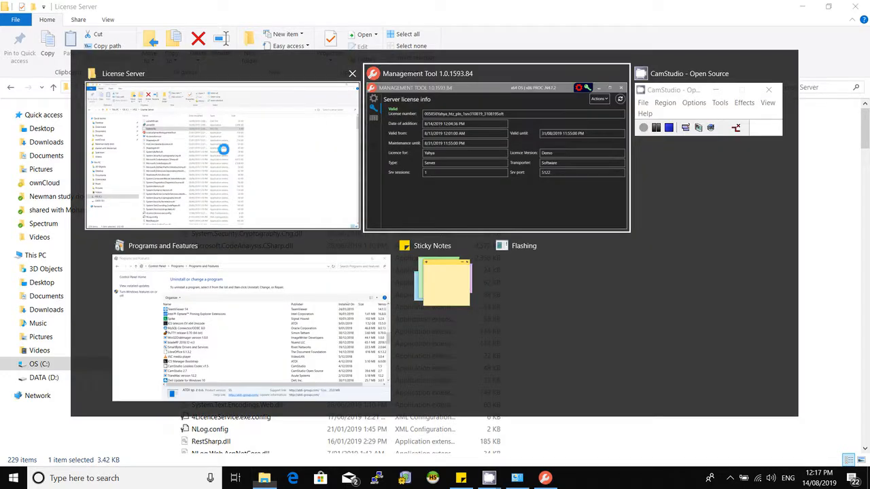
pyautogui.moveTo(467, 172); pyautogui.dragTo(459, 128)
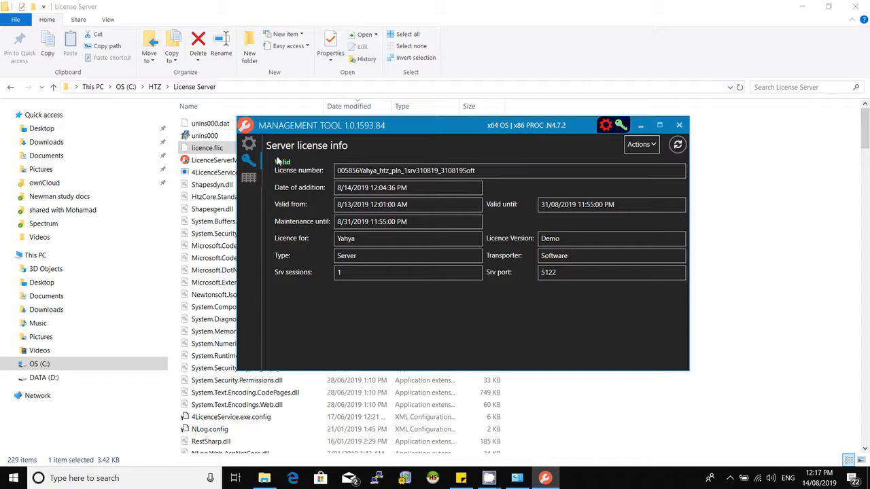
pyautogui.click(249, 144)
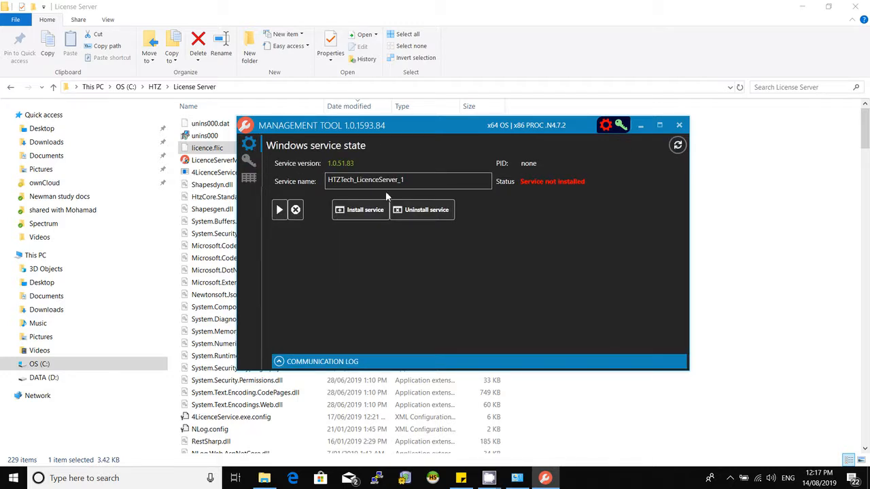
pyautogui.moveTo(405, 124); pyautogui.dragTo(372, 128)
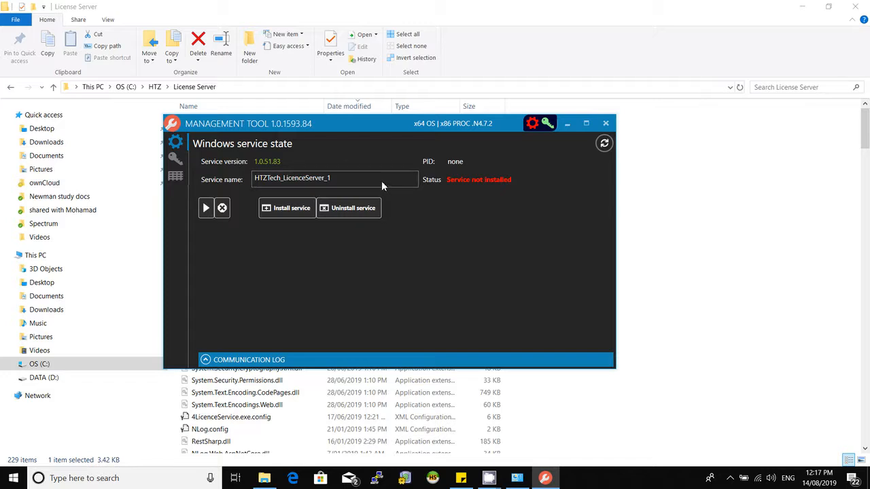
# Step: Install the Windows service under the name HTZTech_LicenceServer_1 and refresh its status
pyautogui.moveTo(394, 180); pyautogui.dragTo(173, 186)
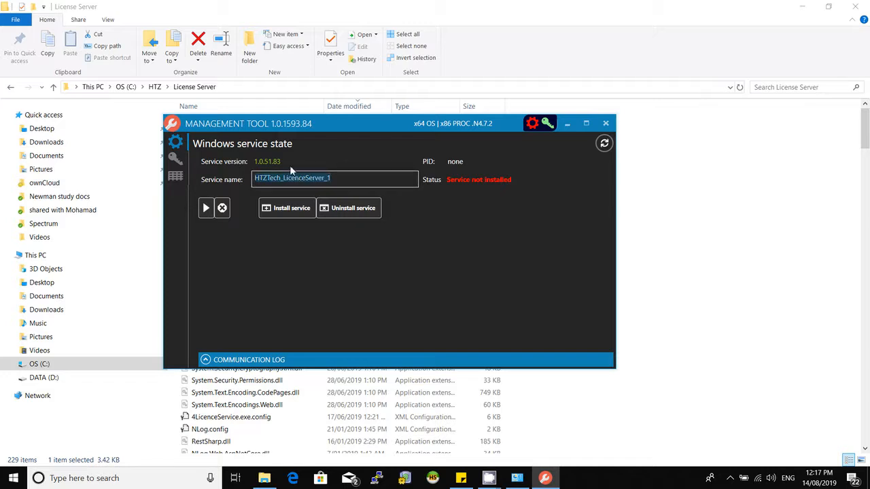
pyautogui.click(340, 179)
pyautogui.moveTo(340, 179); pyautogui.dragTo(233, 185)
pyautogui.click(341, 182)
pyautogui.click(289, 210)
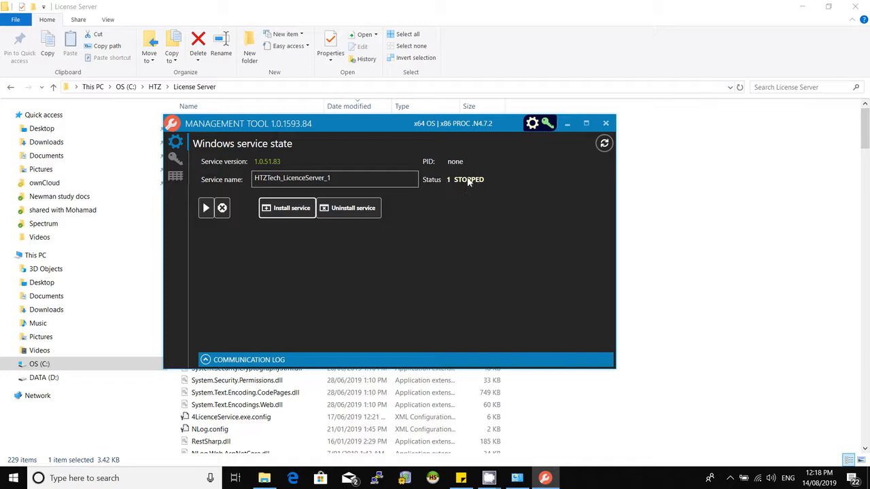
pyautogui.click(603, 145)
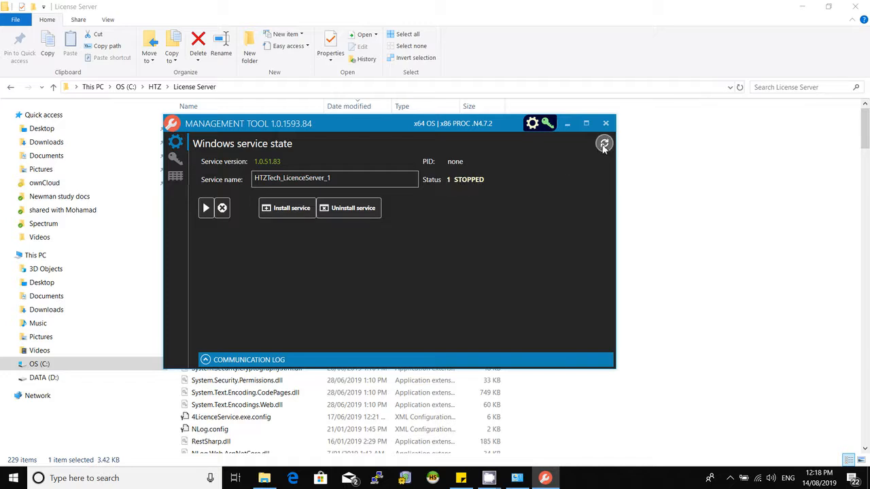
# Step: Start the license service, always allow 4LicenceService internet access in the McAfee request, and refresh the service status
pyautogui.click(207, 208)
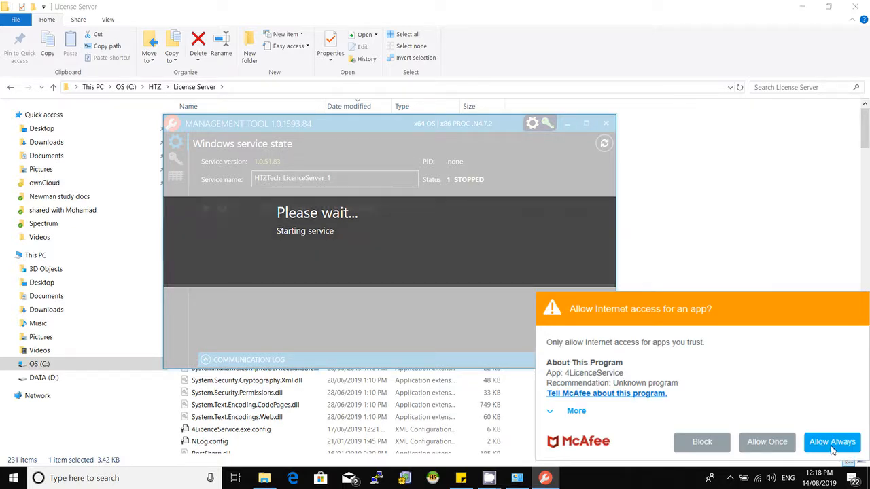
pyautogui.click(835, 451)
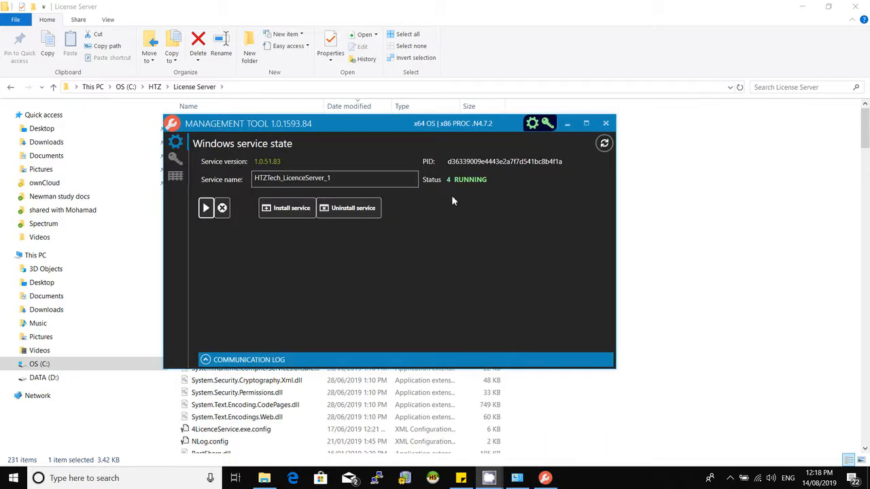
pyautogui.click(605, 143)
pyautogui.moveTo(374, 125); pyautogui.dragTo(398, 116)
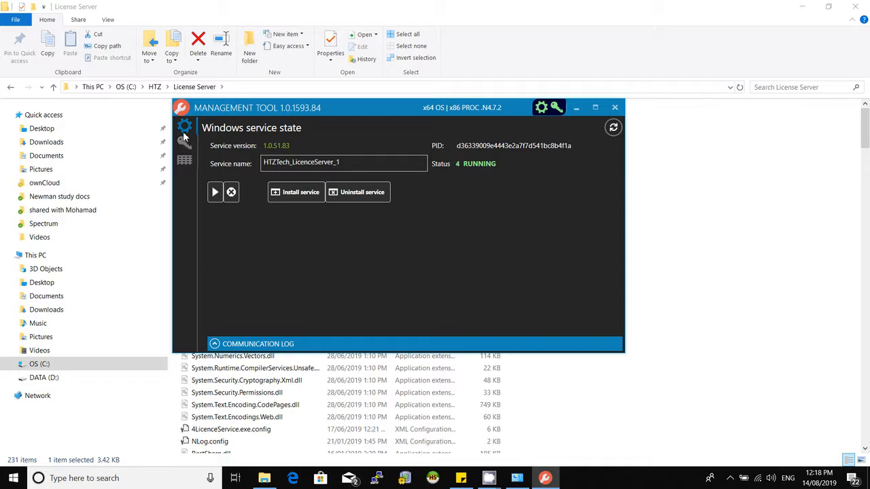
# Step: Check the server license info and Windows service state again, and open the current license sessions view
pyautogui.click(184, 140)
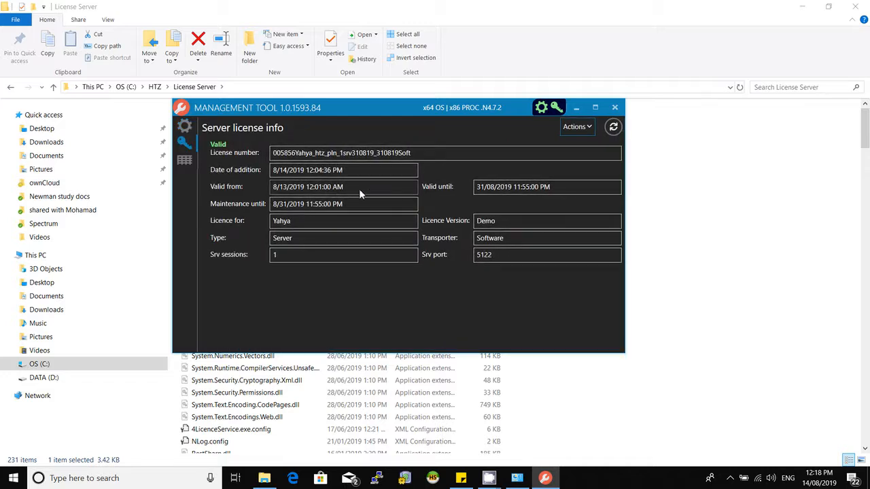
pyautogui.click(185, 127)
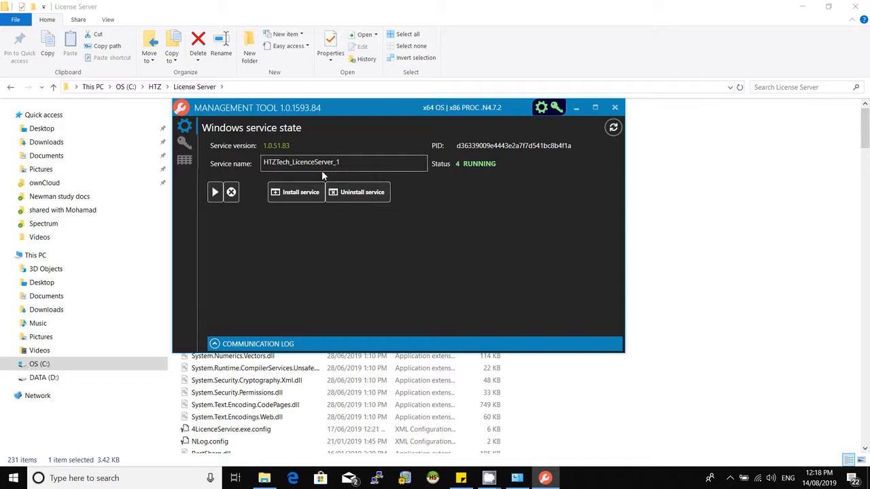
pyautogui.click(184, 161)
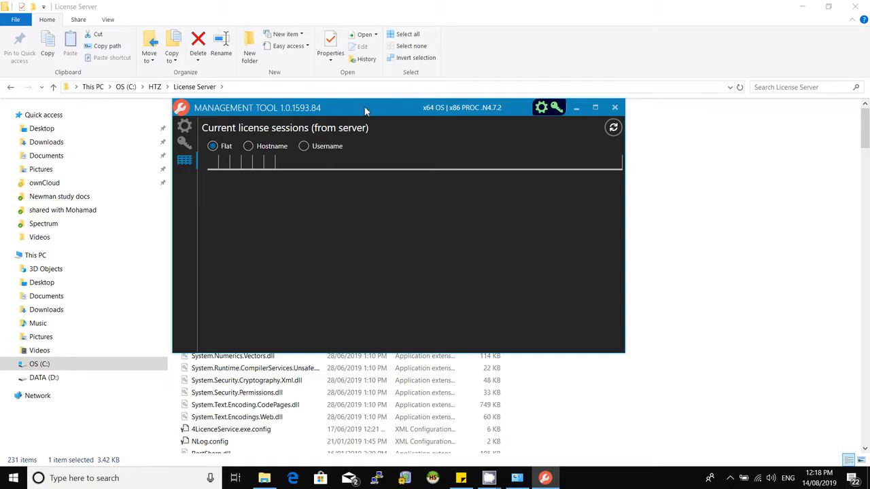
pyautogui.moveTo(363, 106); pyautogui.dragTo(358, 87)
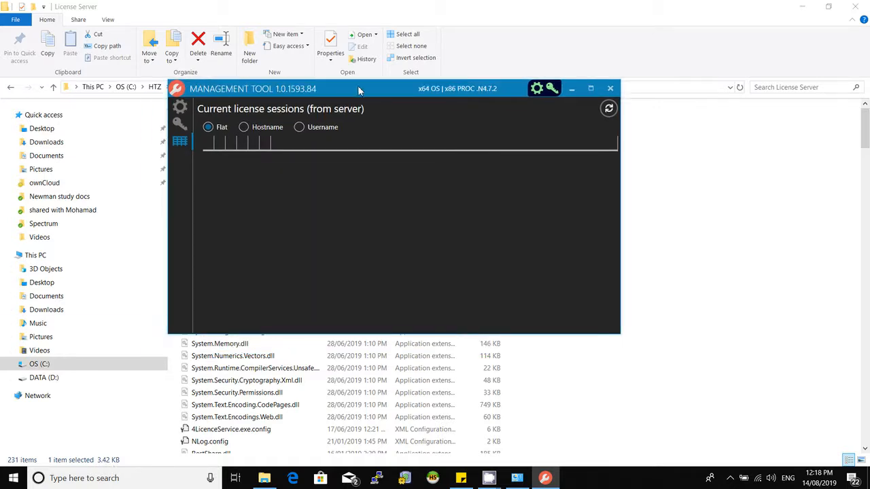
pyautogui.click(10, 481)
pyautogui.write('htz')
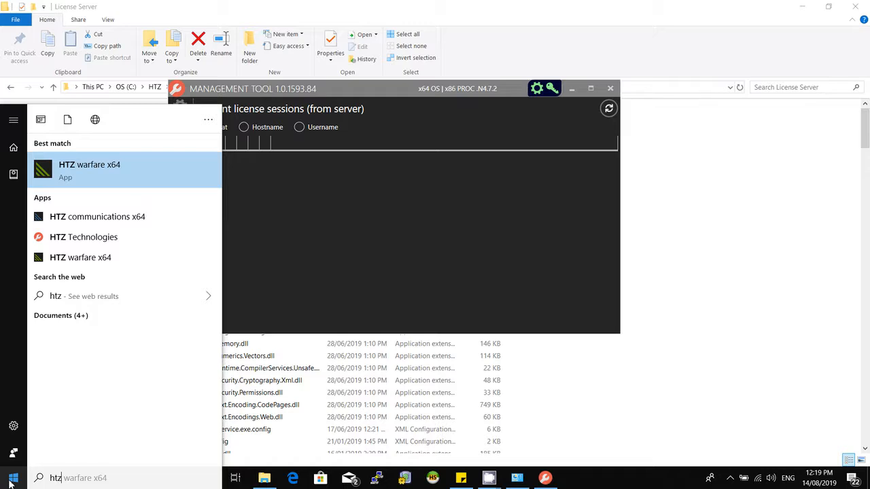
pyautogui.press('BackSpace')
pyautogui.press('BackSpace')
pyautogui.press('BackSpace')
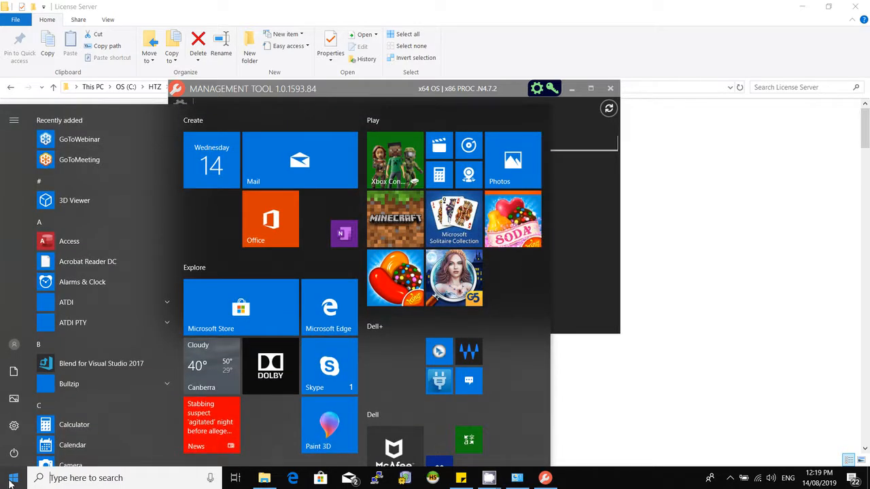
# Step: Open Command Prompt and run ipconfig to look up the server computer's IP address
pyautogui.write('cmd')
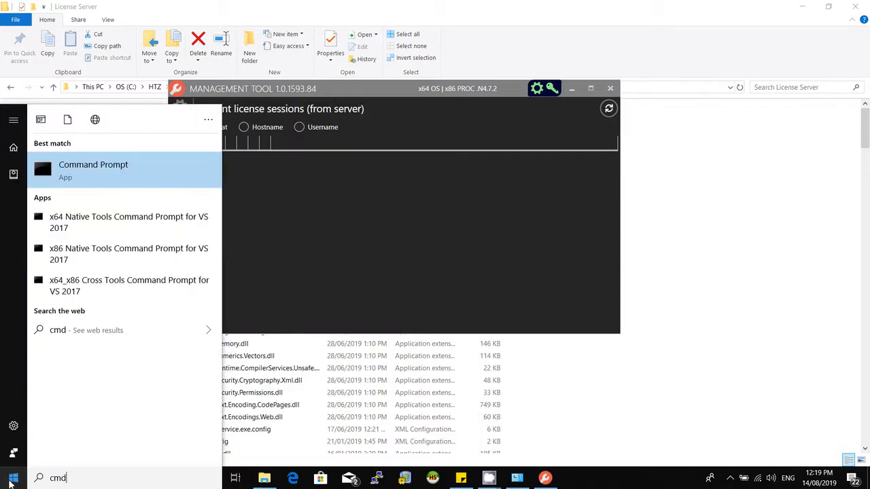
pyautogui.press('Return')
pyautogui.write('ipco')
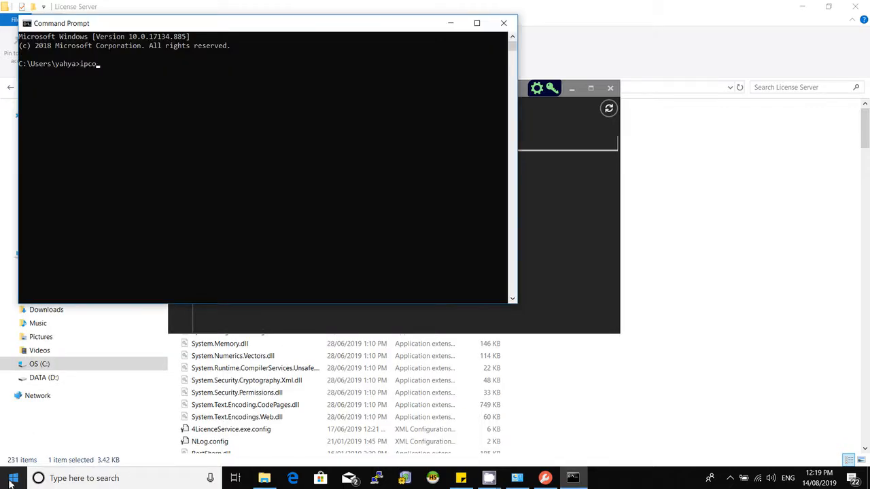
pyautogui.write('nfig')
pyautogui.press('Return')
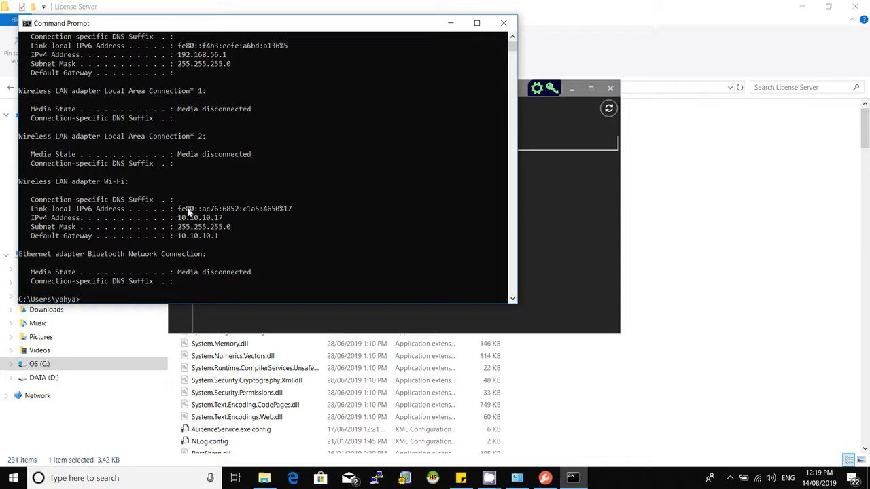
# Step: Copy the Wi-Fi adapter's IPv4 address 10.10.10.17 from the ipconfig output and minimize Command Prompt
pyautogui.moveTo(178, 219); pyautogui.dragTo(242, 221)
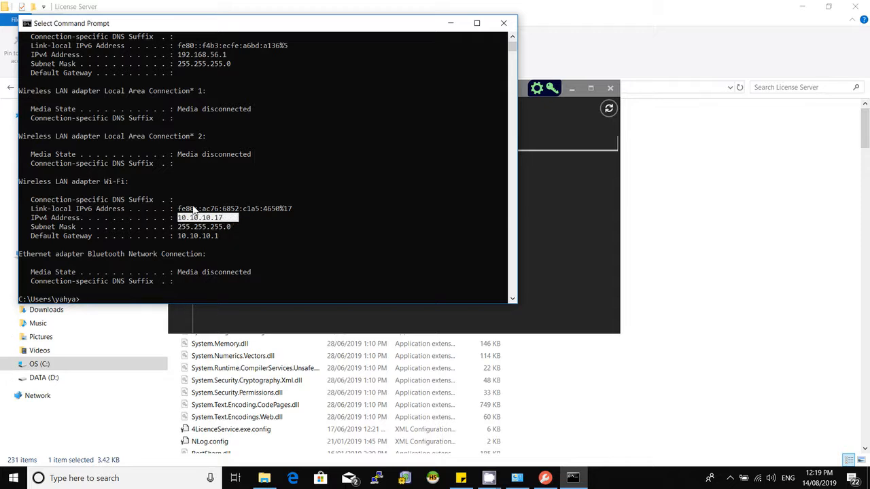
pyautogui.moveTo(179, 218); pyautogui.dragTo(221, 224)
pyautogui.rightClick(215, 220)
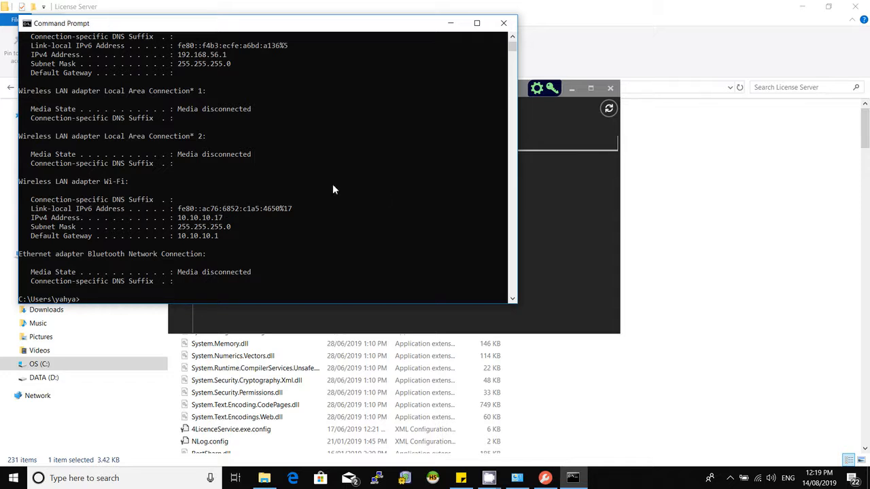
pyautogui.click(451, 23)
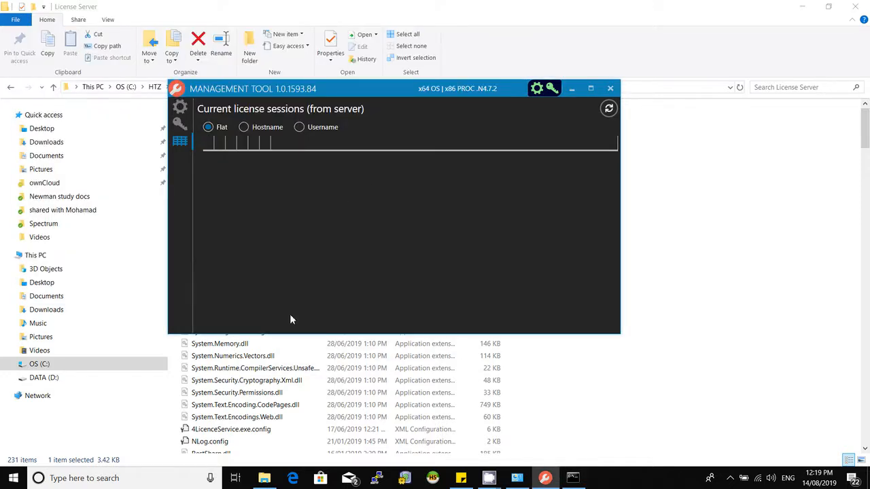
# Step: Launch HTZ communications x64 and open its software license window
pyautogui.click(10, 479)
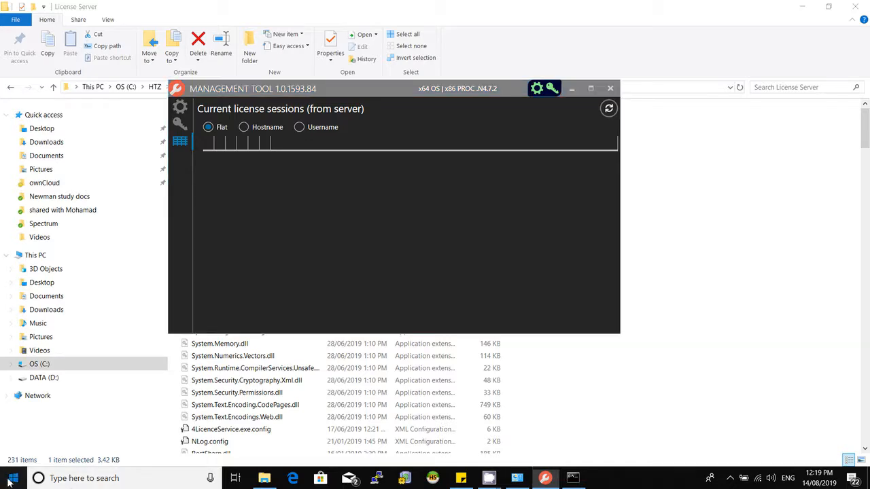
pyautogui.write('htz')
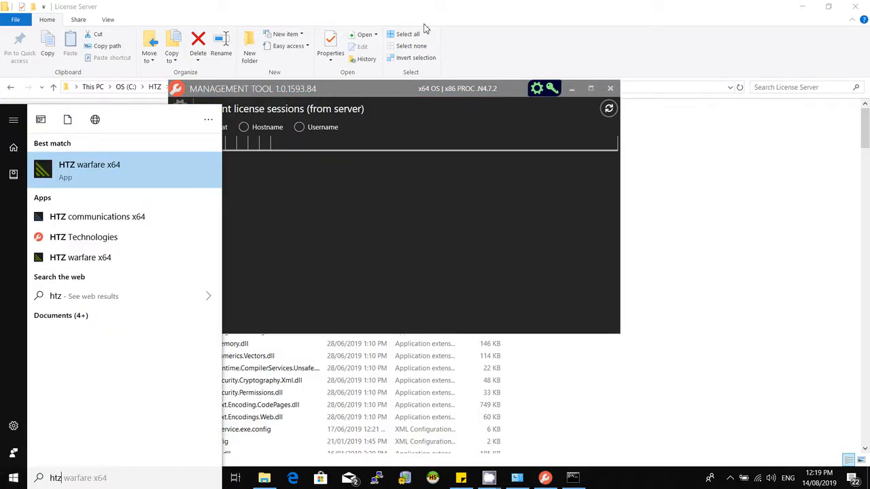
pyautogui.click(117, 219)
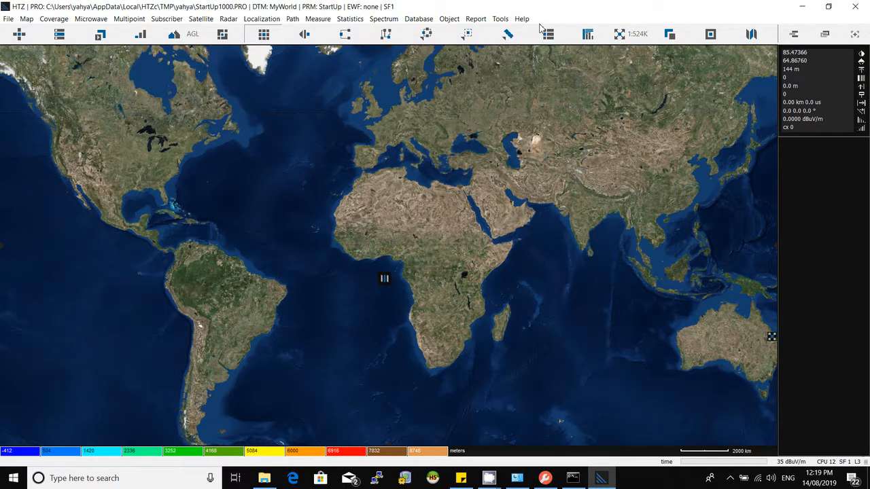
pyautogui.click(521, 18)
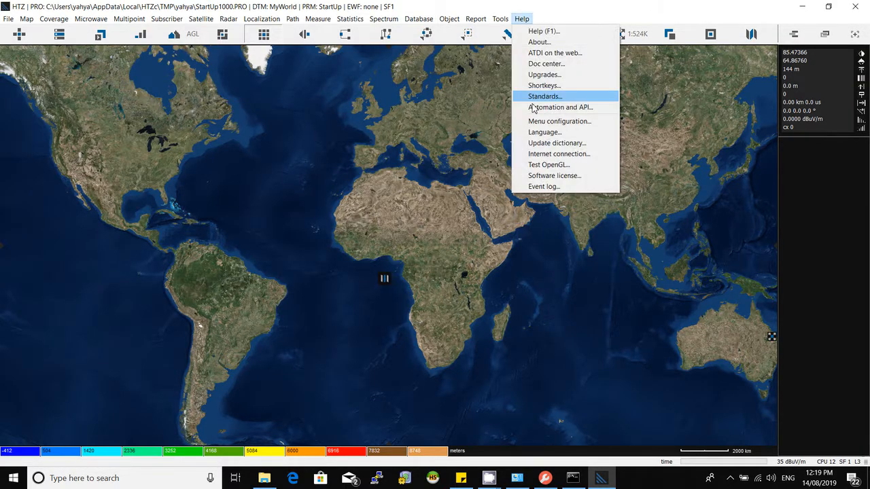
pyautogui.click(574, 177)
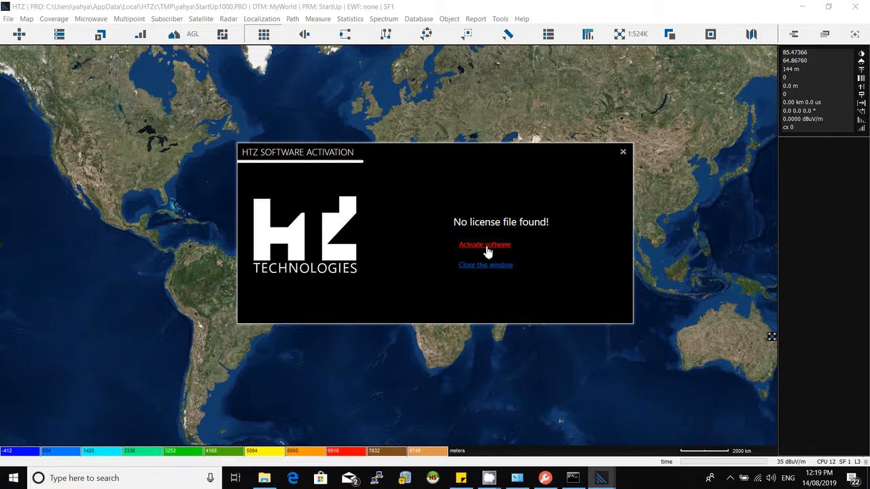
# Step: Activate the HTZ software through the License Server option using the copied server address, and dismiss the license information
pyautogui.click(545, 479)
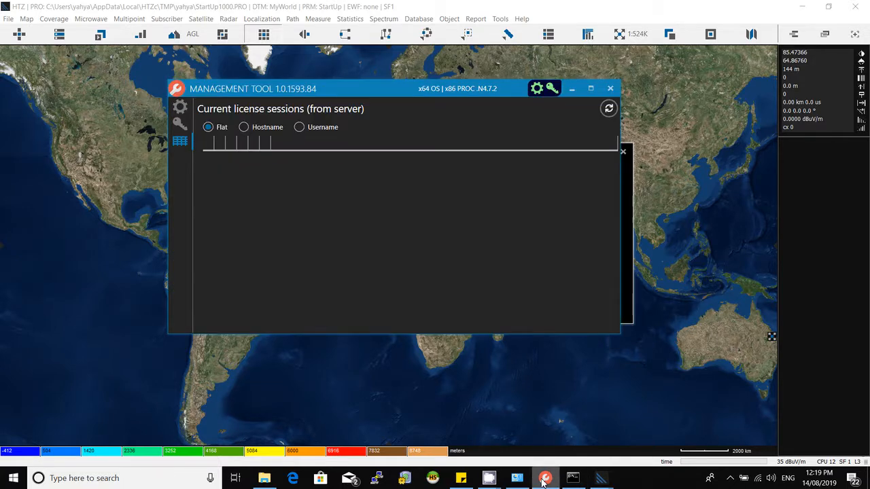
pyautogui.moveTo(306, 89); pyautogui.dragTo(405, 179)
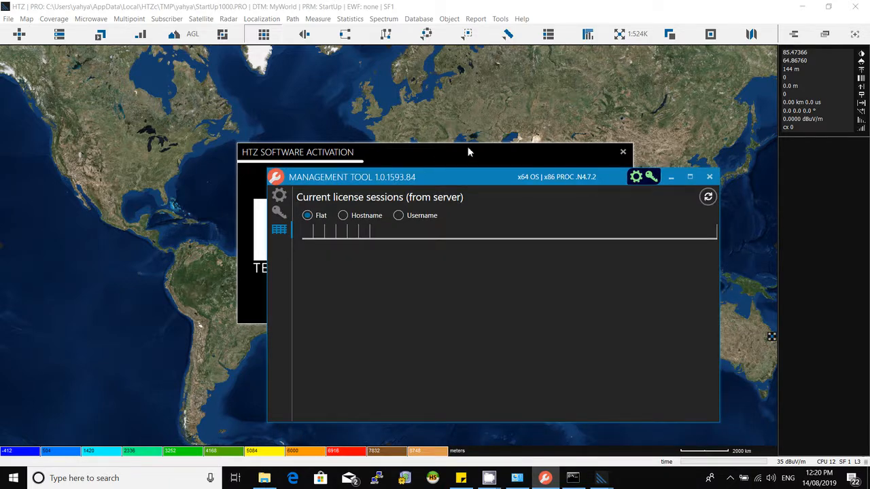
pyautogui.click(475, 154)
pyautogui.click(493, 250)
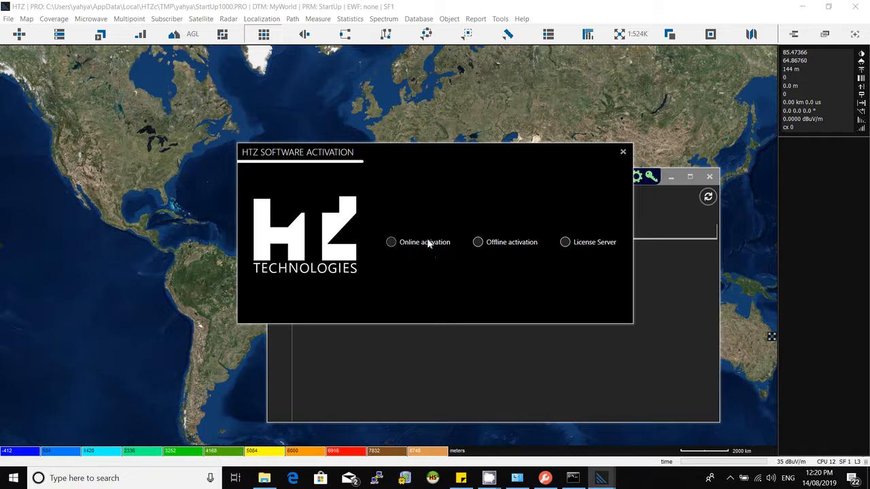
pyautogui.click(566, 242)
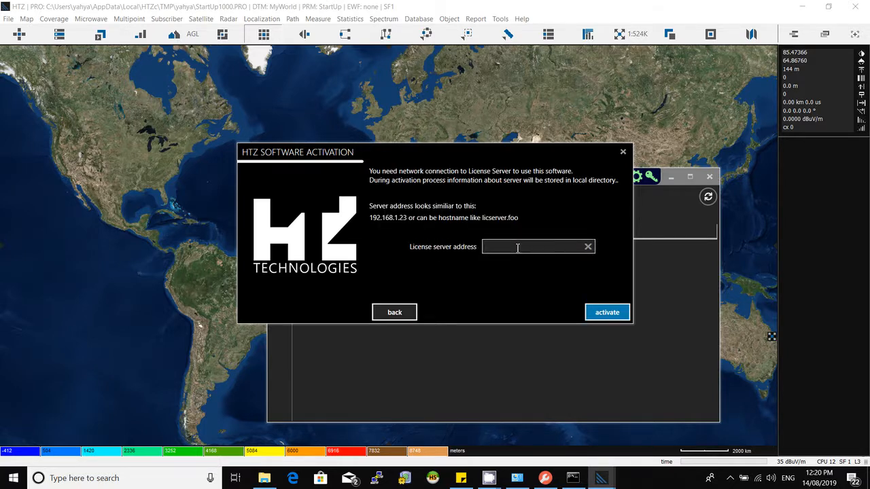
pyautogui.hotkey('ctrl', 'v')
pyautogui.click(585, 308)
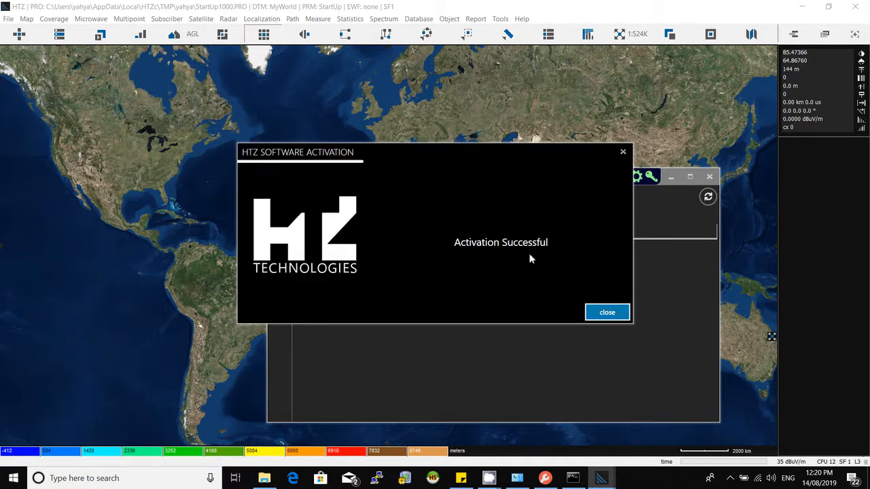
pyautogui.click(613, 314)
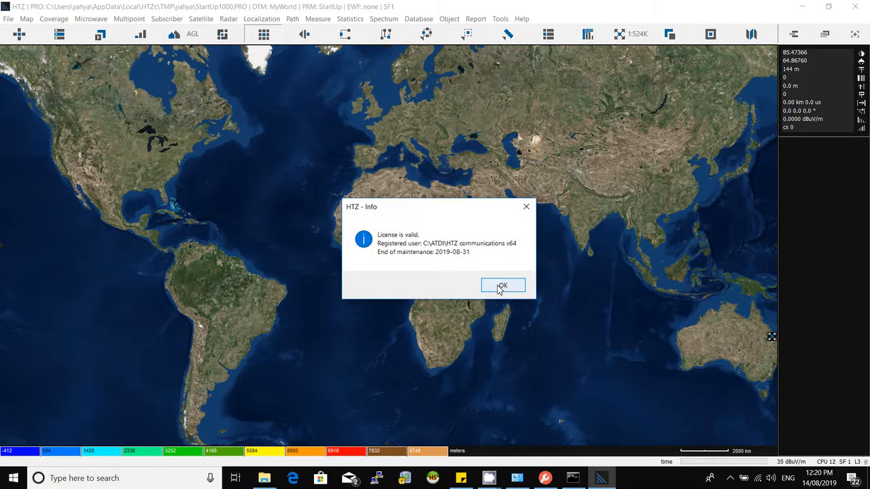
pyautogui.click(501, 287)
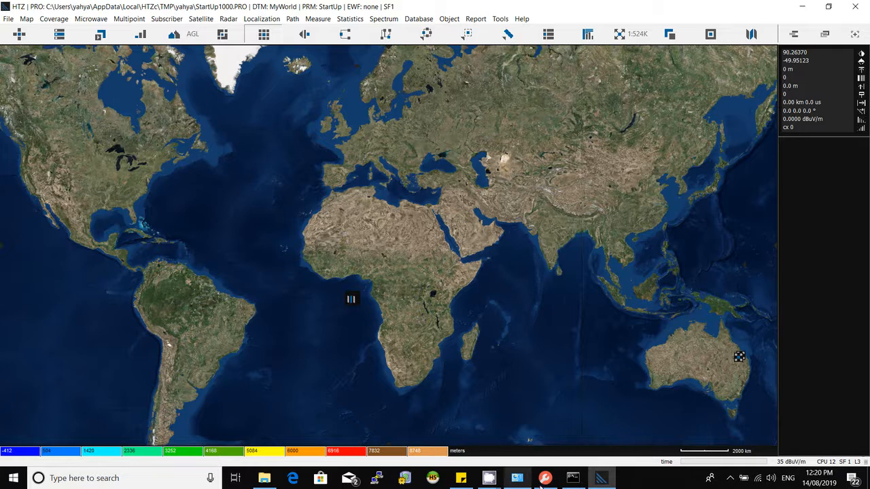
# Step: Switch to the Management Tool and refresh the current license sessions list
pyautogui.click(543, 481)
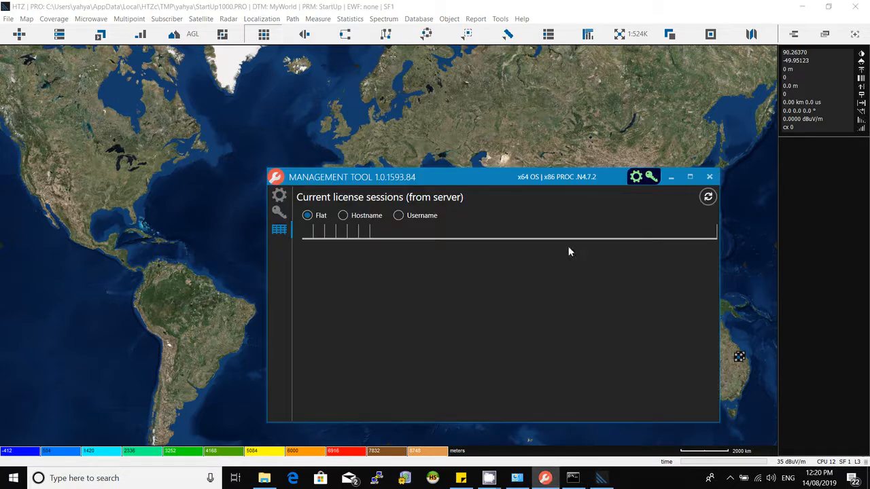
pyautogui.click(708, 196)
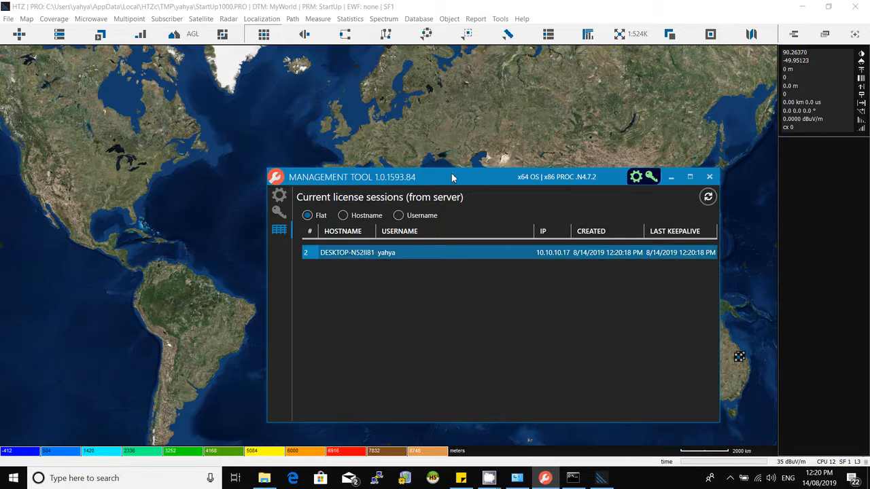
pyautogui.moveTo(453, 177); pyautogui.dragTo(493, 133)
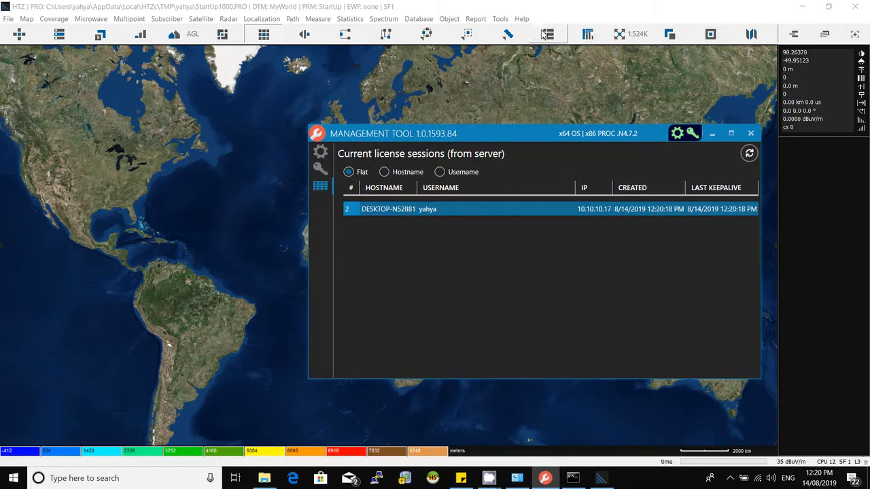
# Step: Check the software license information in HTZ communications again and dismiss it
pyautogui.click(527, 12)
pyautogui.click(522, 18)
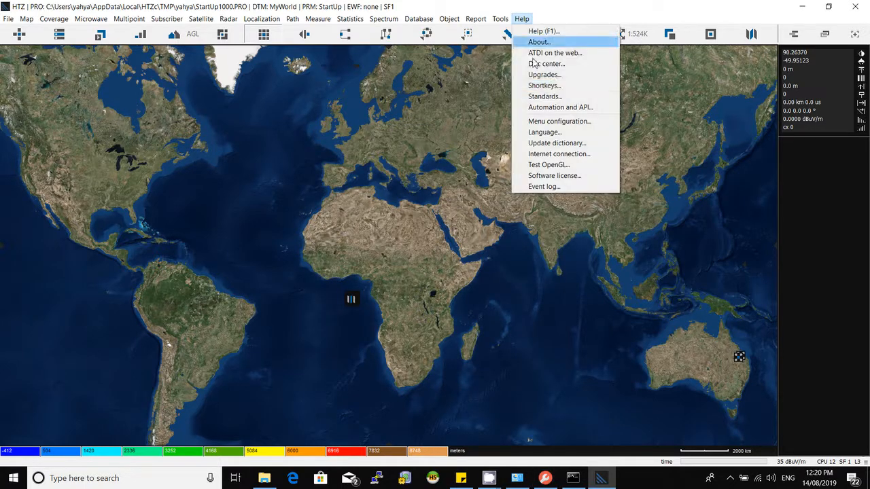
pyautogui.click(563, 179)
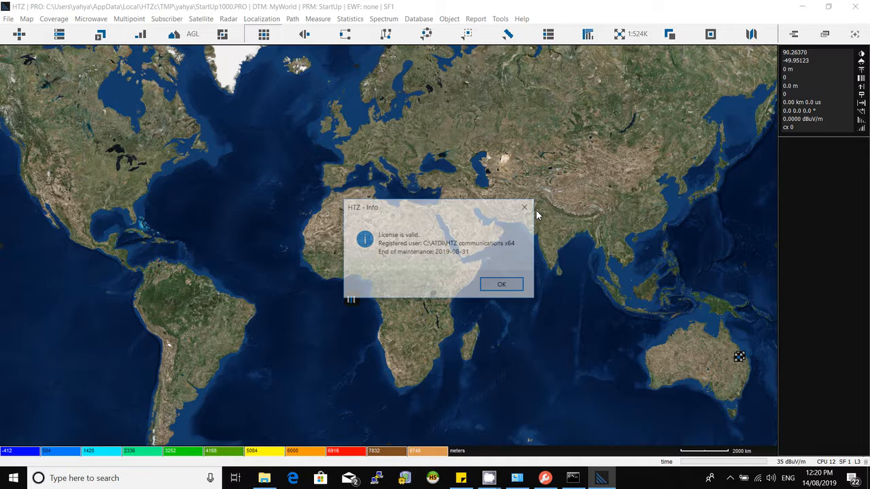
pyautogui.click(506, 285)
# Step: Quit HTZ communications and refresh the current license sessions in the Management Tool
pyautogui.click(856, 7)
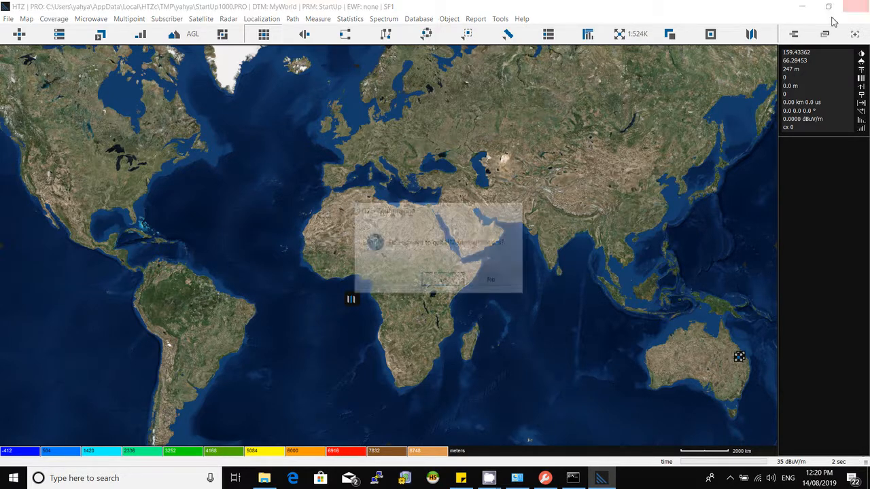
pyautogui.click(447, 281)
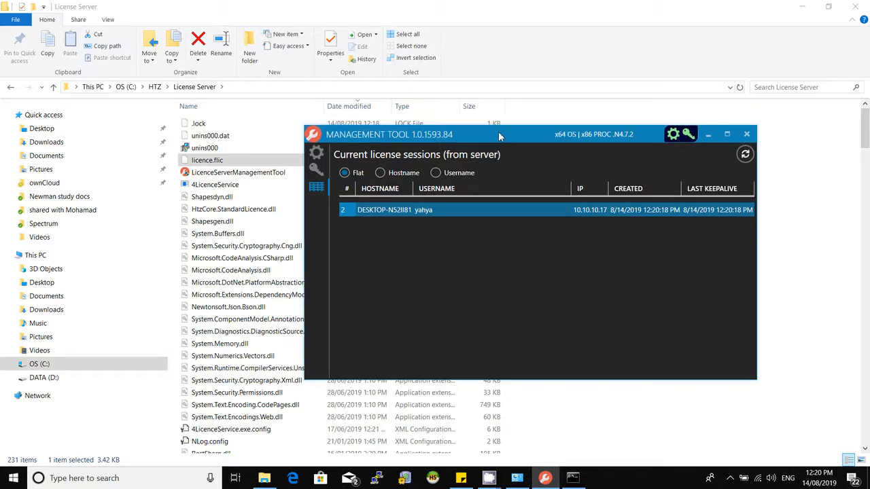
pyautogui.moveTo(515, 135); pyautogui.dragTo(453, 117)
pyautogui.click(688, 136)
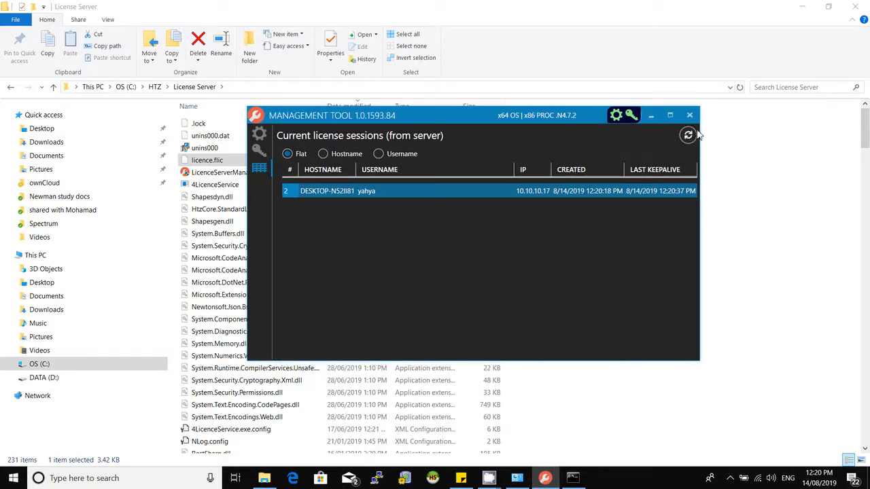